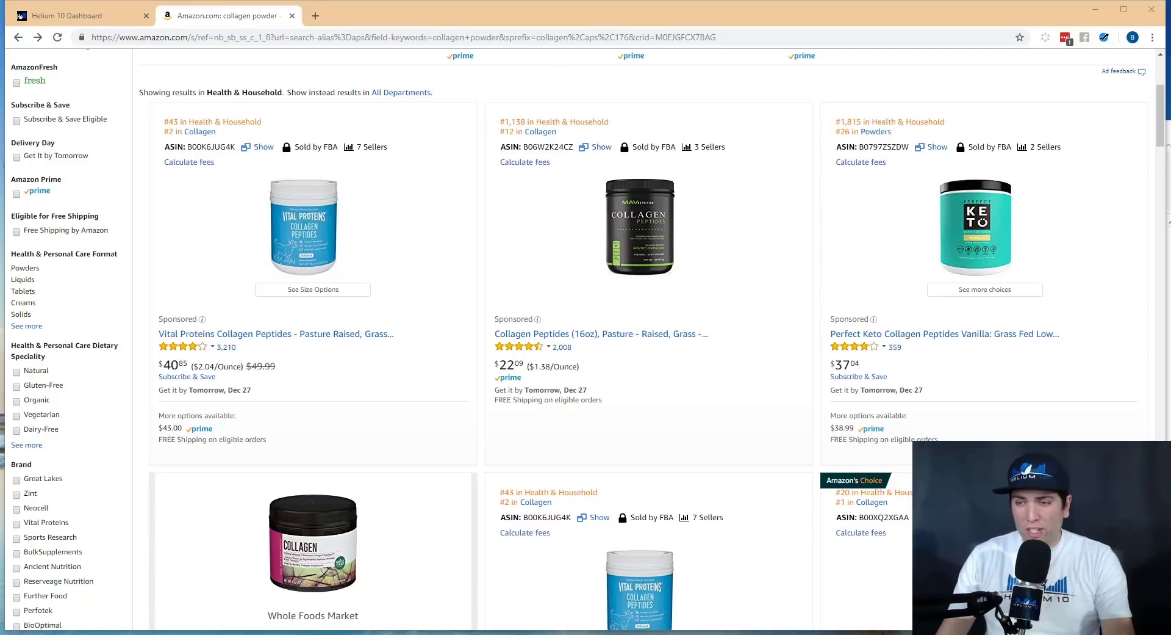
# Step: Scroll back to the top of the 'collagen powder' results in Health & Household
pyautogui.scroll(4, 364, 119)
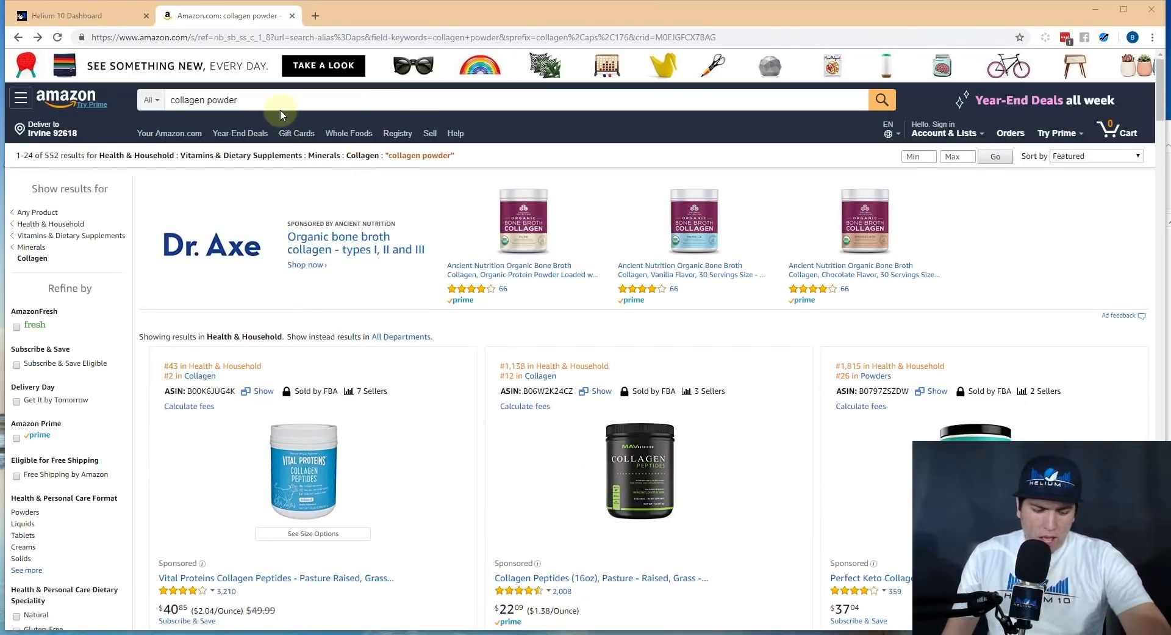
# Step: Open the Vital Proteins Collagen Peptides 20 oz product page from the search results
pyautogui.click(316, 454)
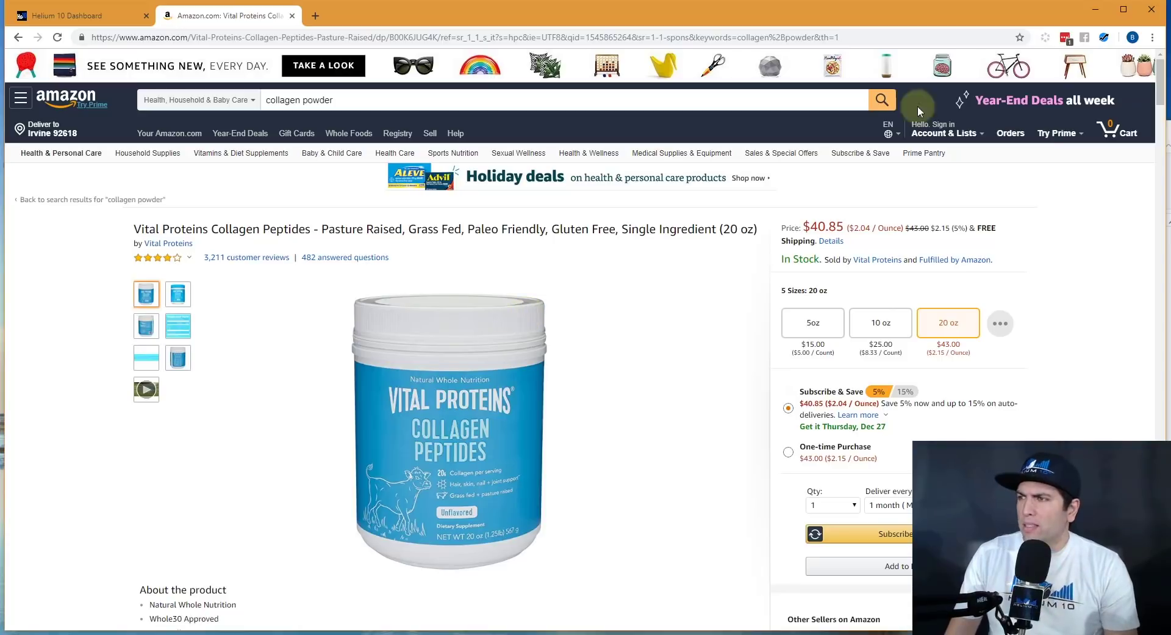
# Step: In Helium 10 Review Downloader, set the review start date to 1 December 2017
pyautogui.click(1107, 38)
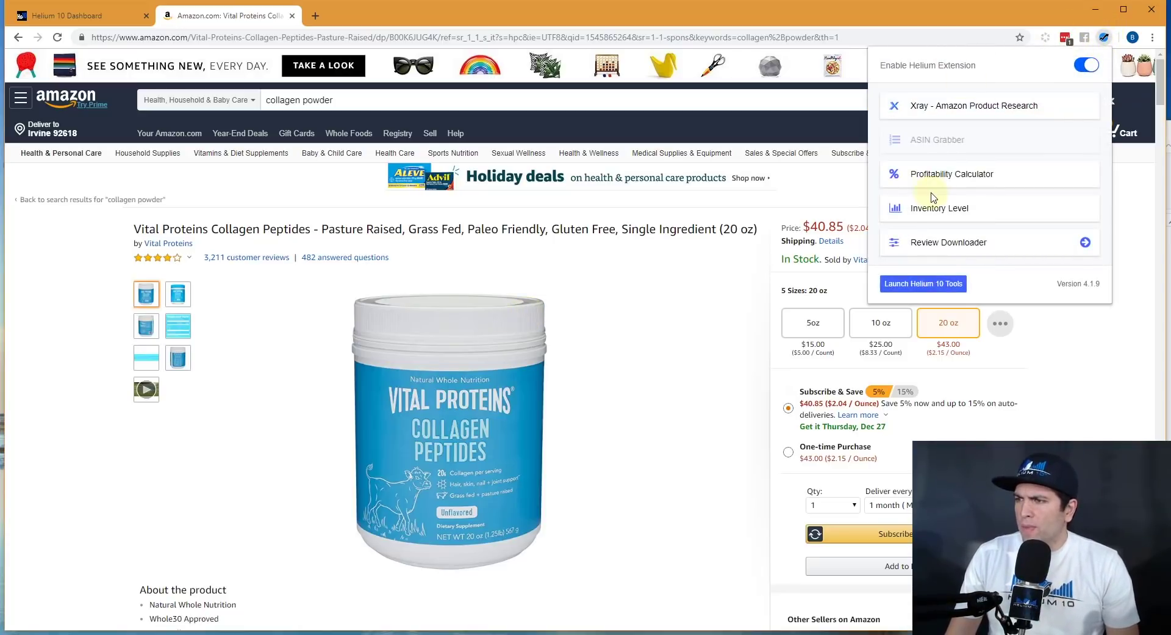
pyautogui.click(970, 244)
pyautogui.scroll(-1, 953, 238)
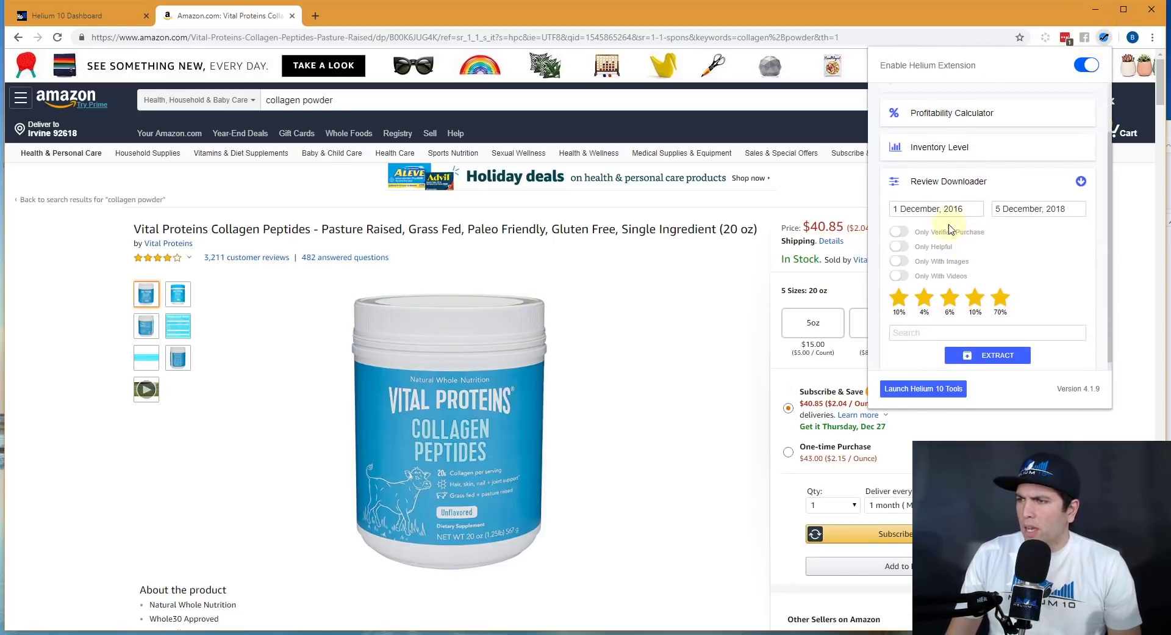
pyautogui.click(951, 213)
pyautogui.click(1027, 157)
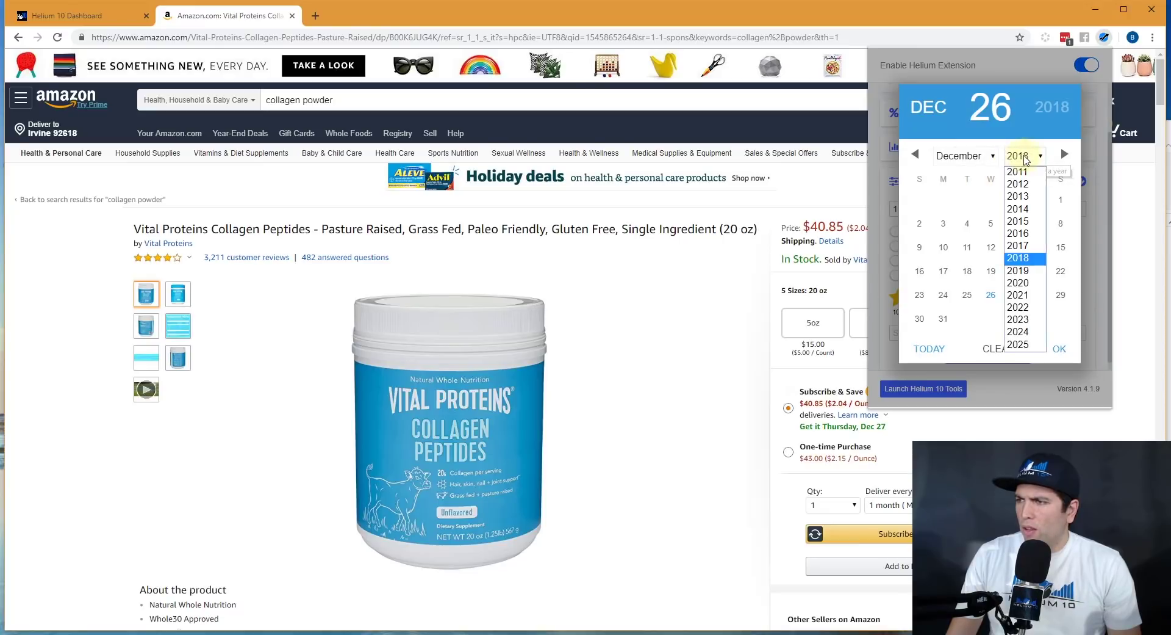
pyautogui.click(1018, 246)
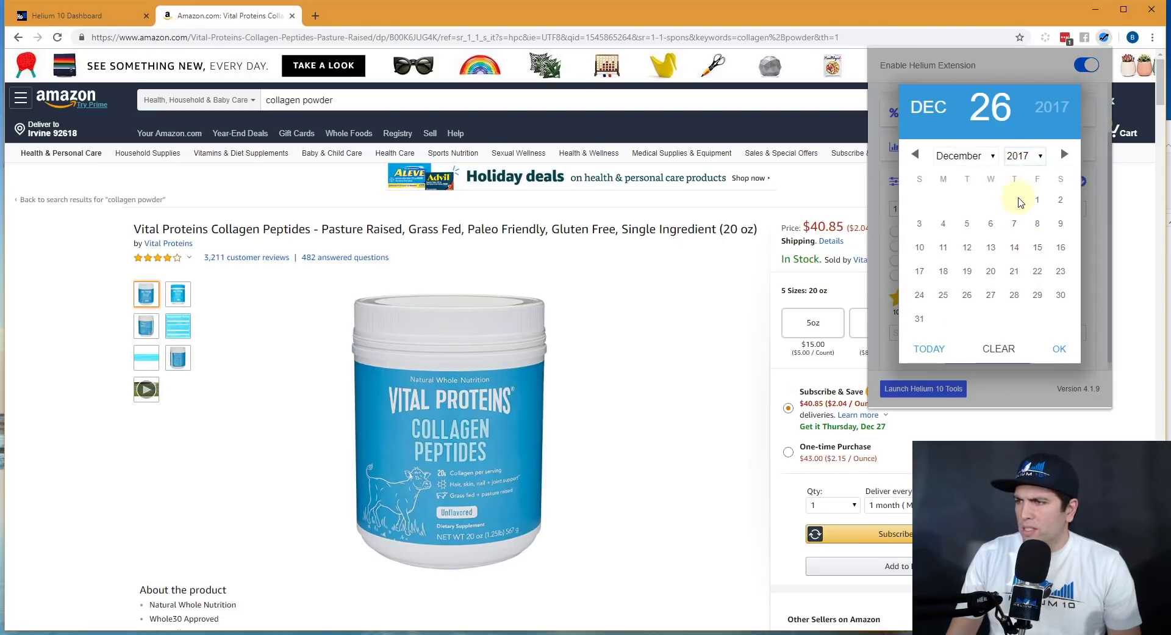
pyautogui.click(1037, 200)
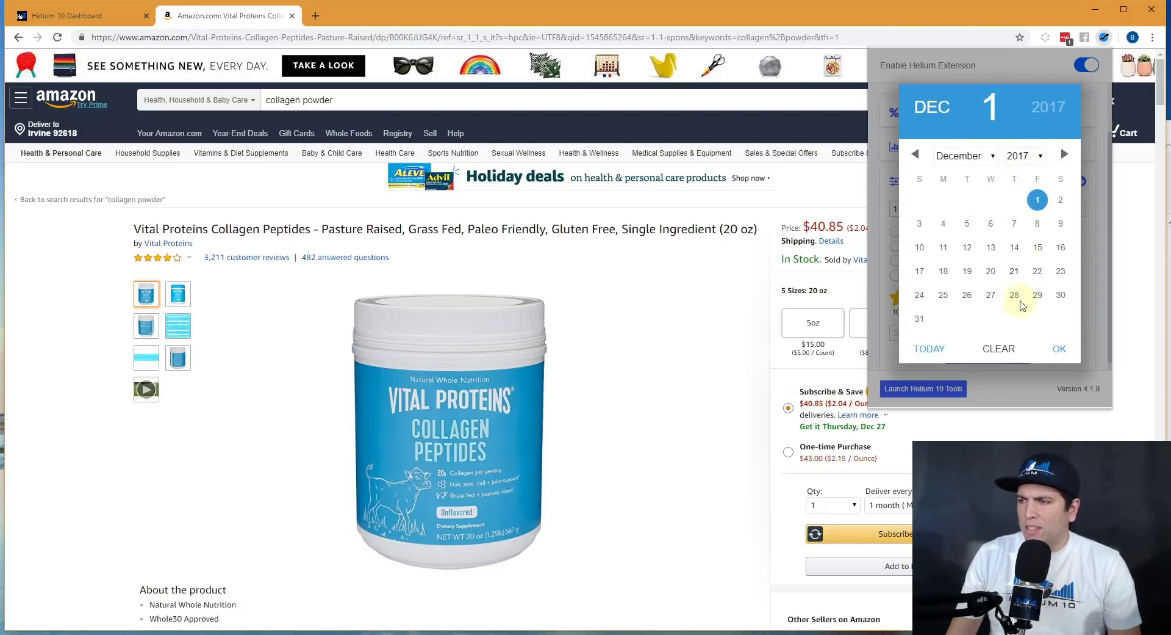
pyautogui.click(1060, 351)
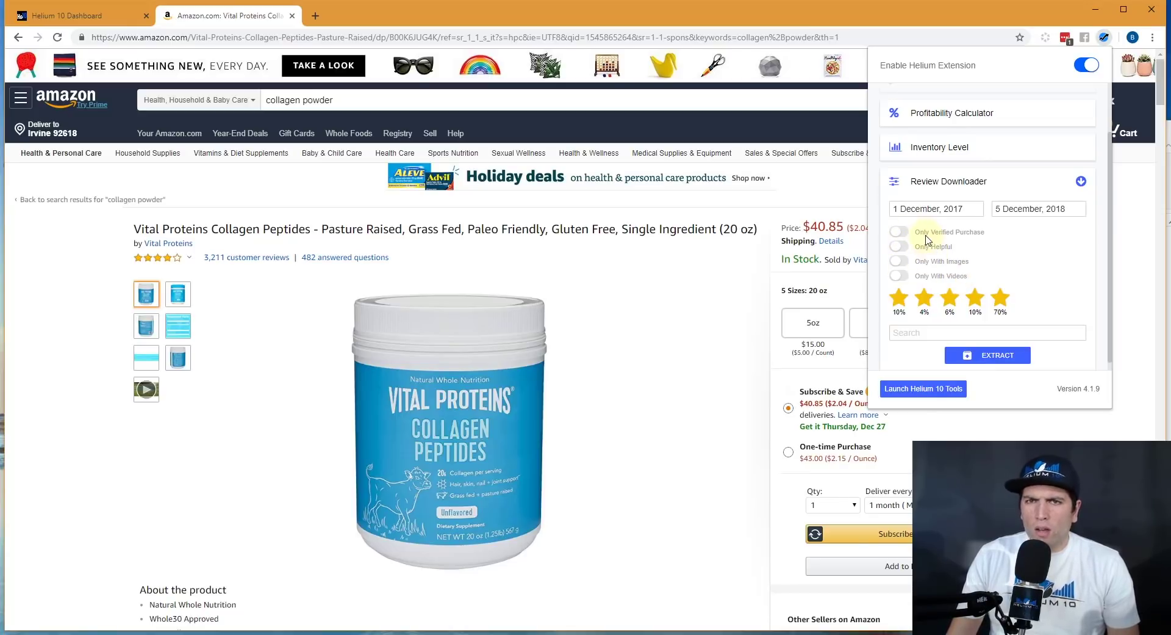
# Step: Exclude 3-, 4- and 5-star ratings and extract the 1–2 star reviews
pyautogui.click(1001, 299)
pyautogui.click(975, 298)
pyautogui.click(950, 299)
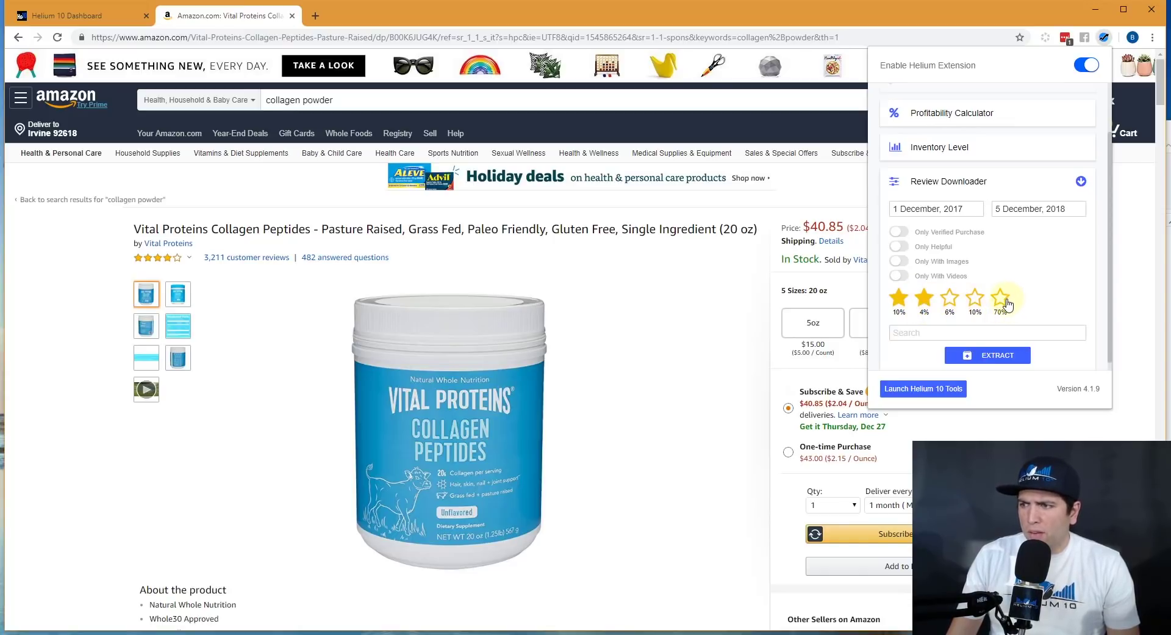
pyautogui.scroll(-1, 1005, 302)
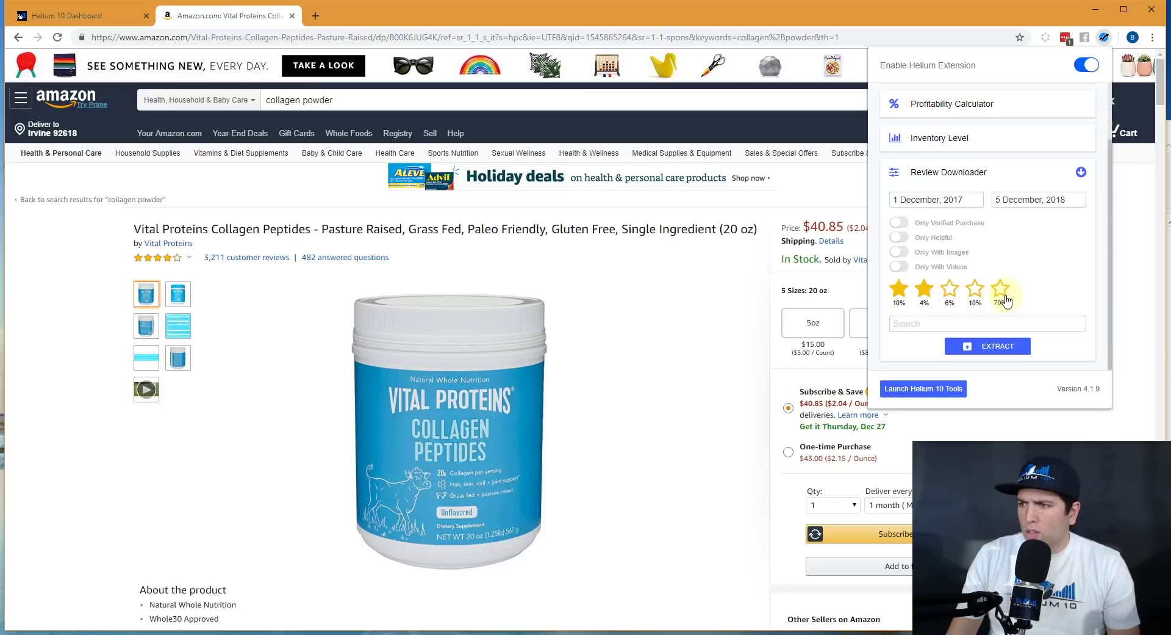
pyautogui.click(995, 347)
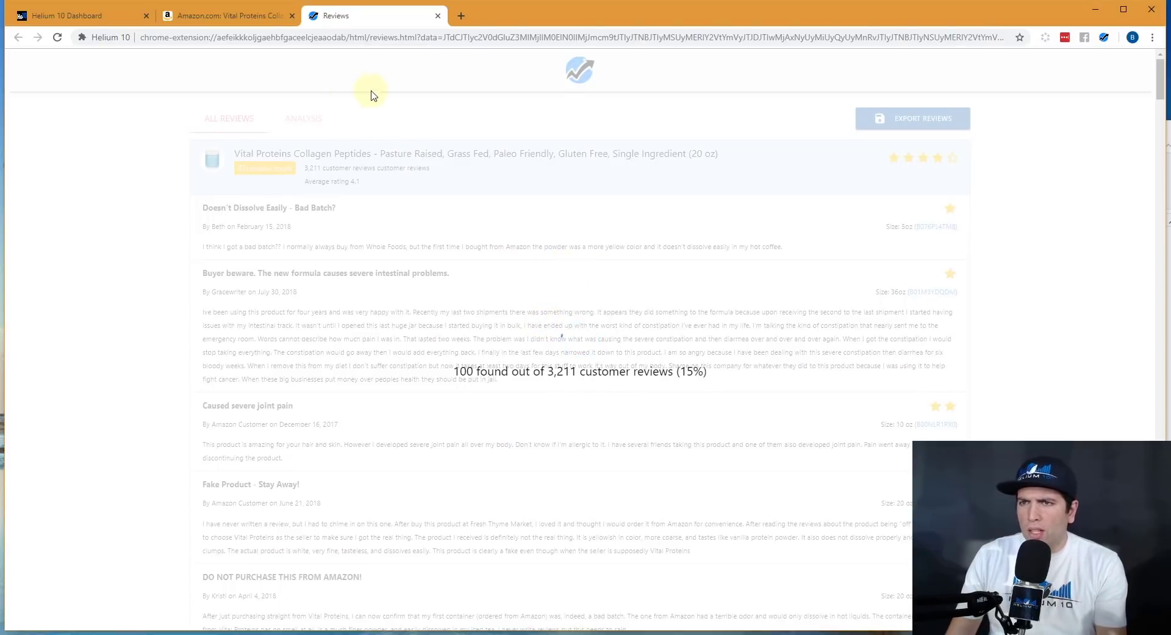
# Step: From the Vital Proteins page, extract reviews matching the keyword 'dissolve' into a second tab
pyautogui.click(247, 18)
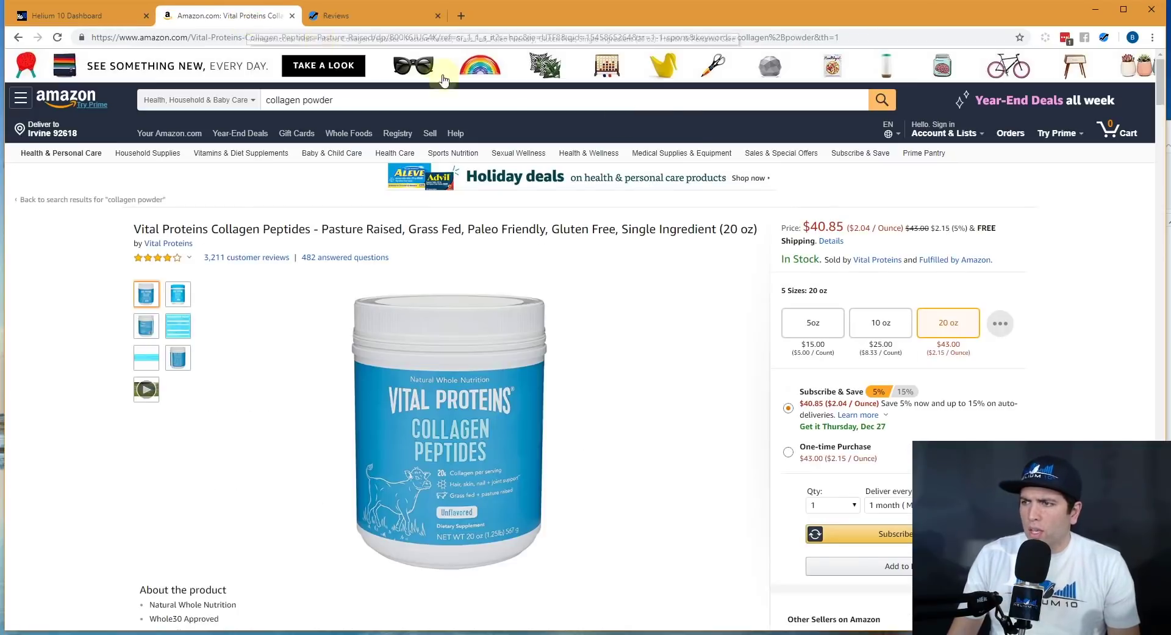
pyautogui.click(1105, 38)
pyautogui.click(1008, 244)
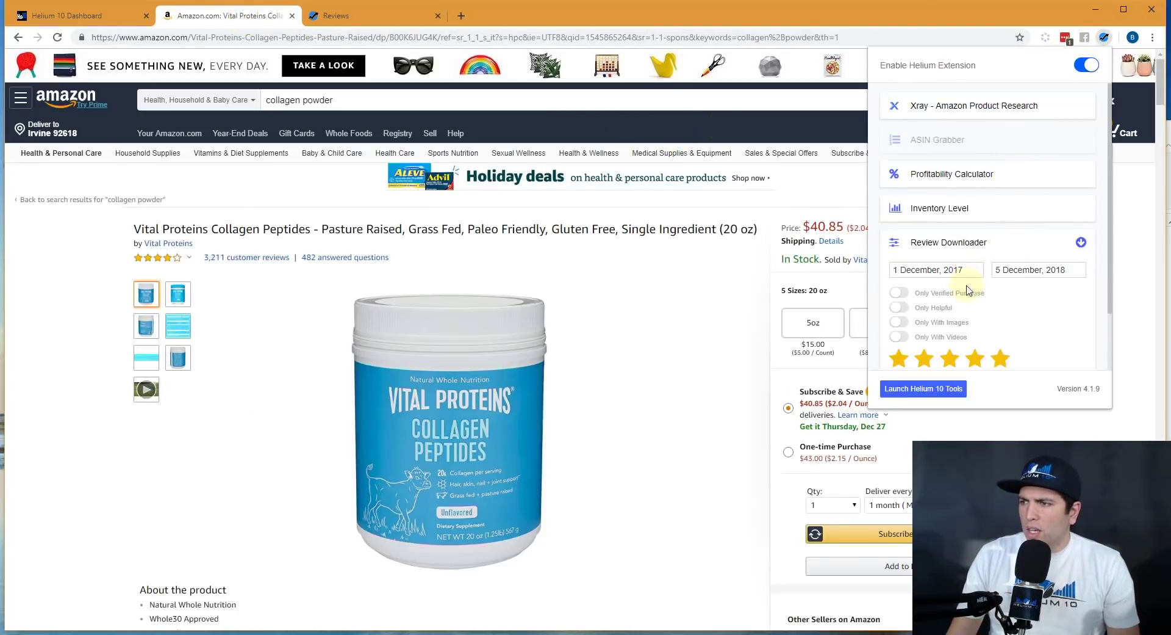
pyautogui.scroll(-1, 958, 341)
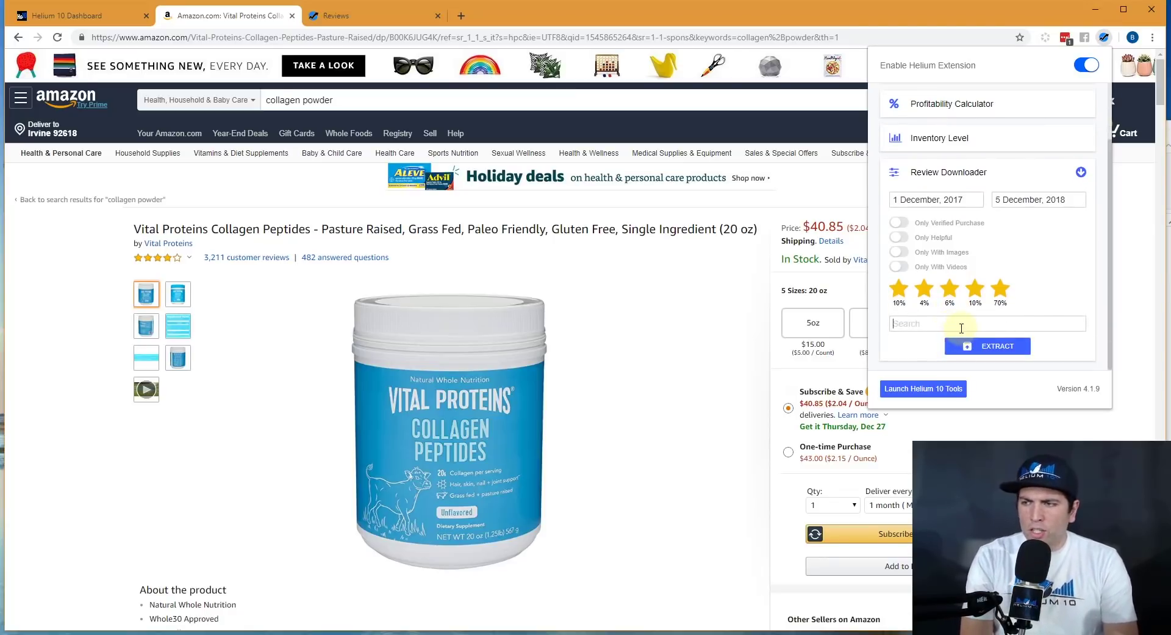
pyautogui.write('dissolve')
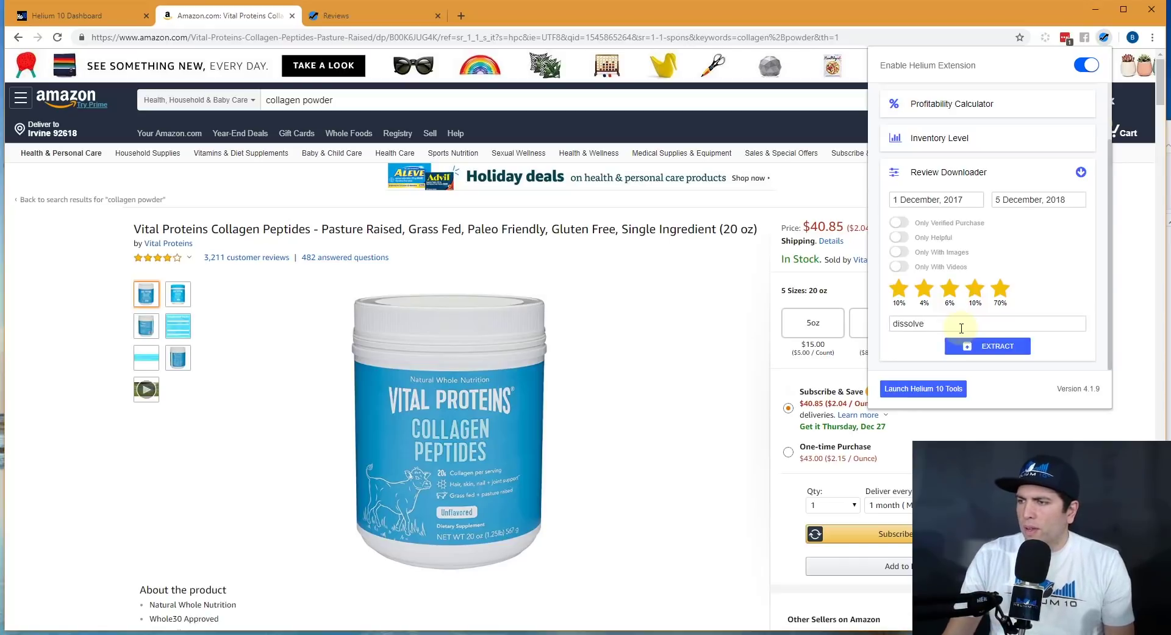
pyautogui.click(966, 346)
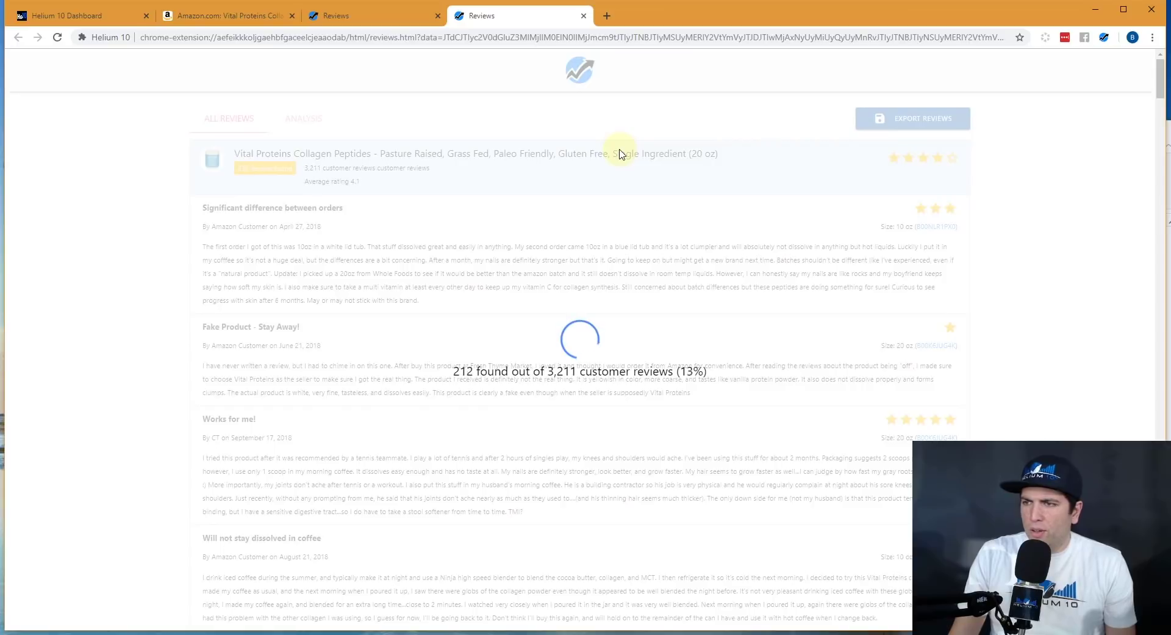
# Step: Scroll through the 290 extracted 1–2 star reviews, then view the 233 'dissolve' matches
pyautogui.click(386, 22)
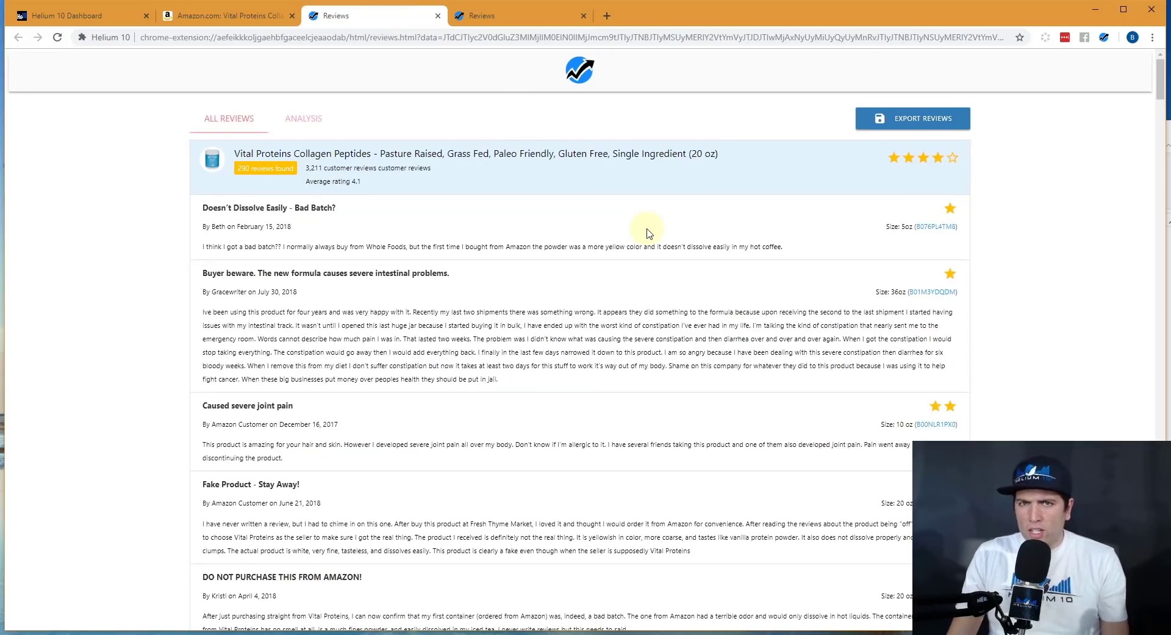
pyautogui.scroll(-1, 781, 227)
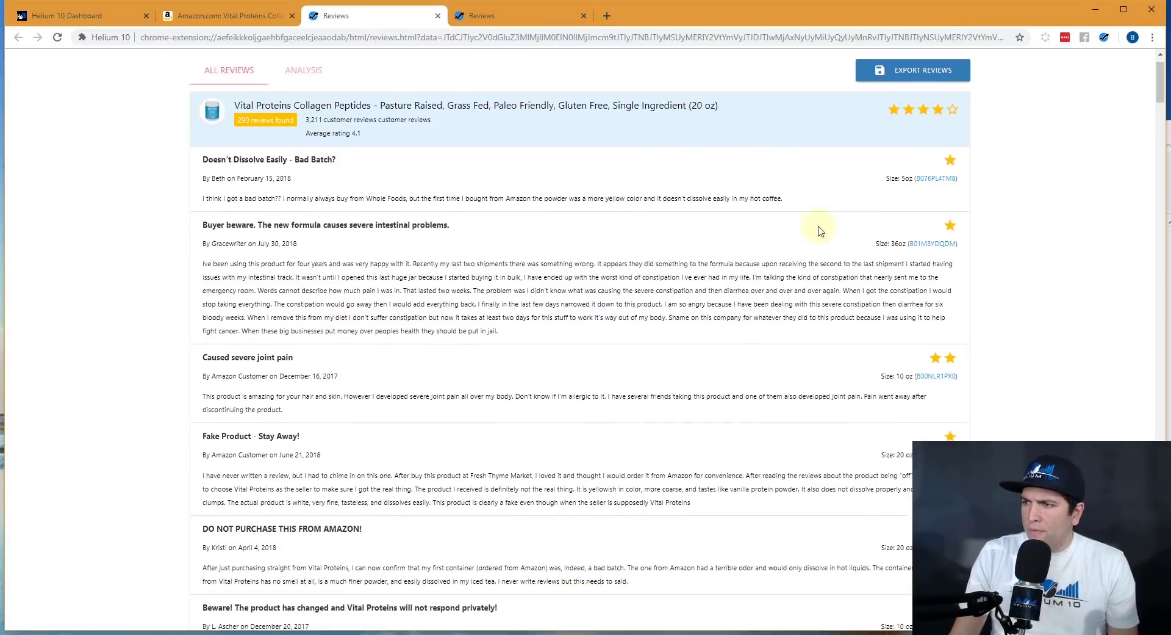
pyautogui.scroll(-1, 932, 302)
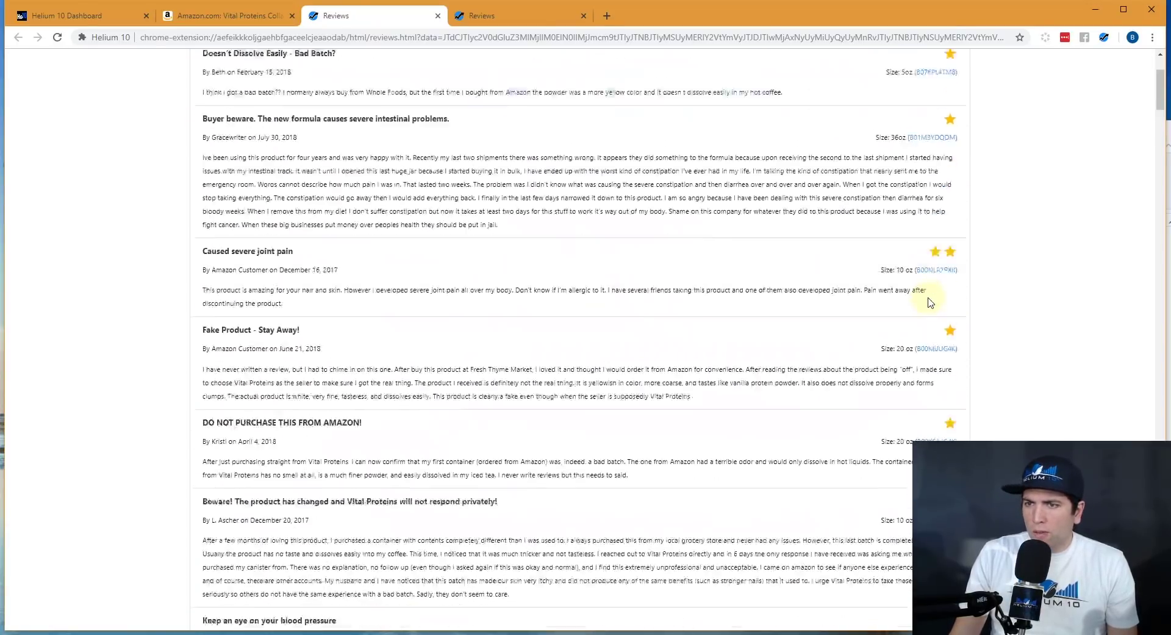
pyautogui.scroll(2, 671, 244)
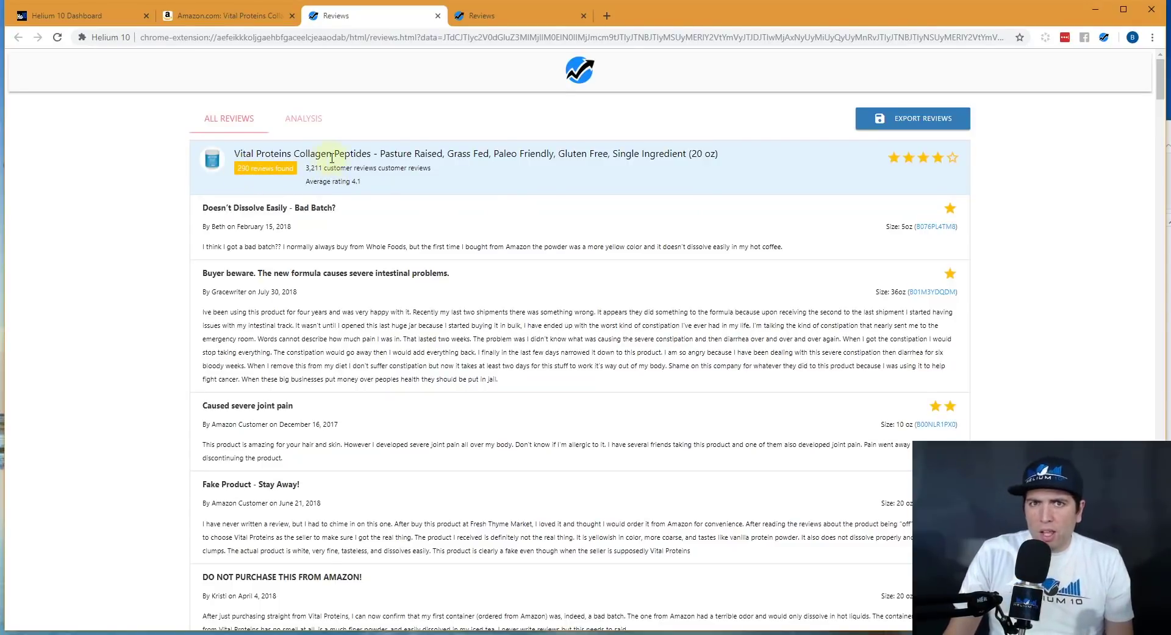
pyautogui.scroll(-2, 623, 226)
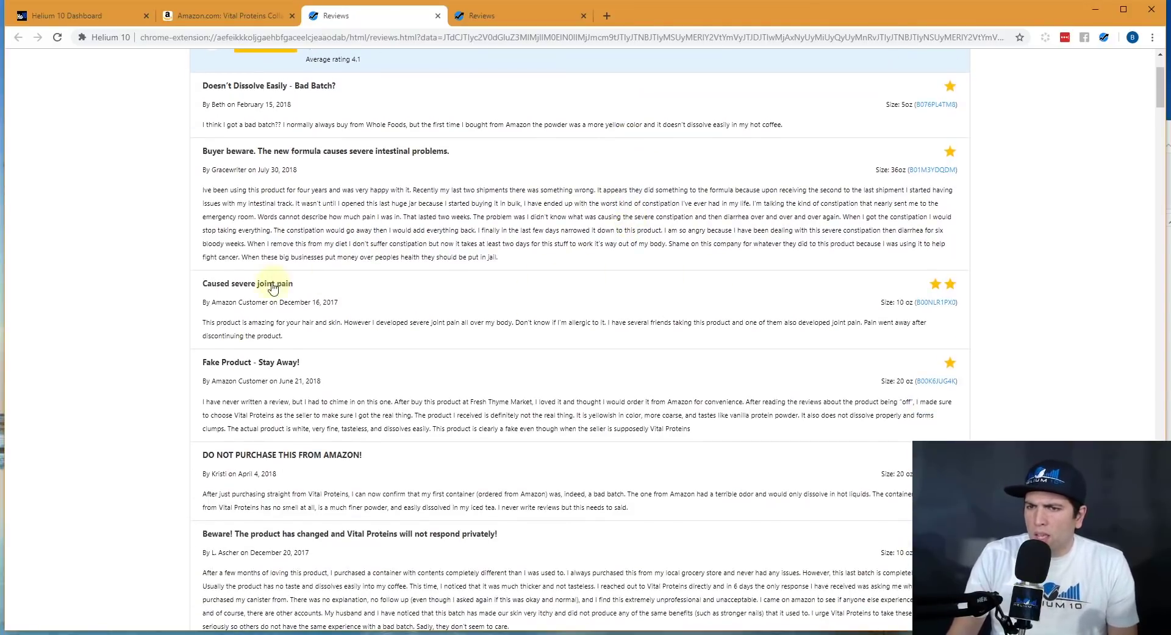
pyautogui.scroll(-4, 328, 337)
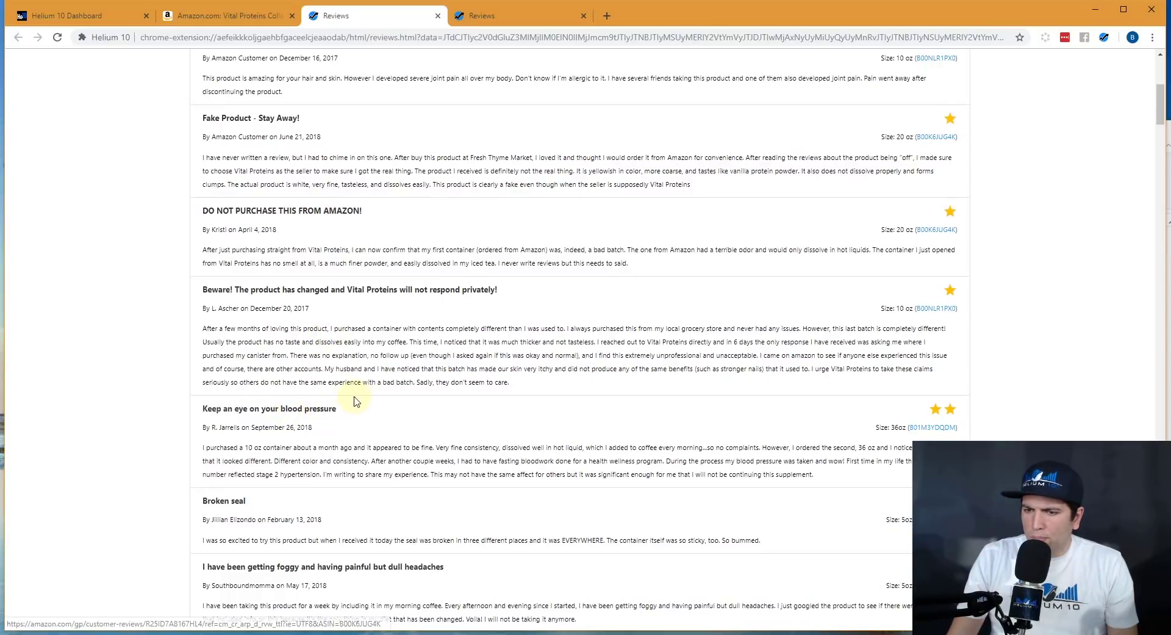
pyautogui.scroll(-3, 284, 500)
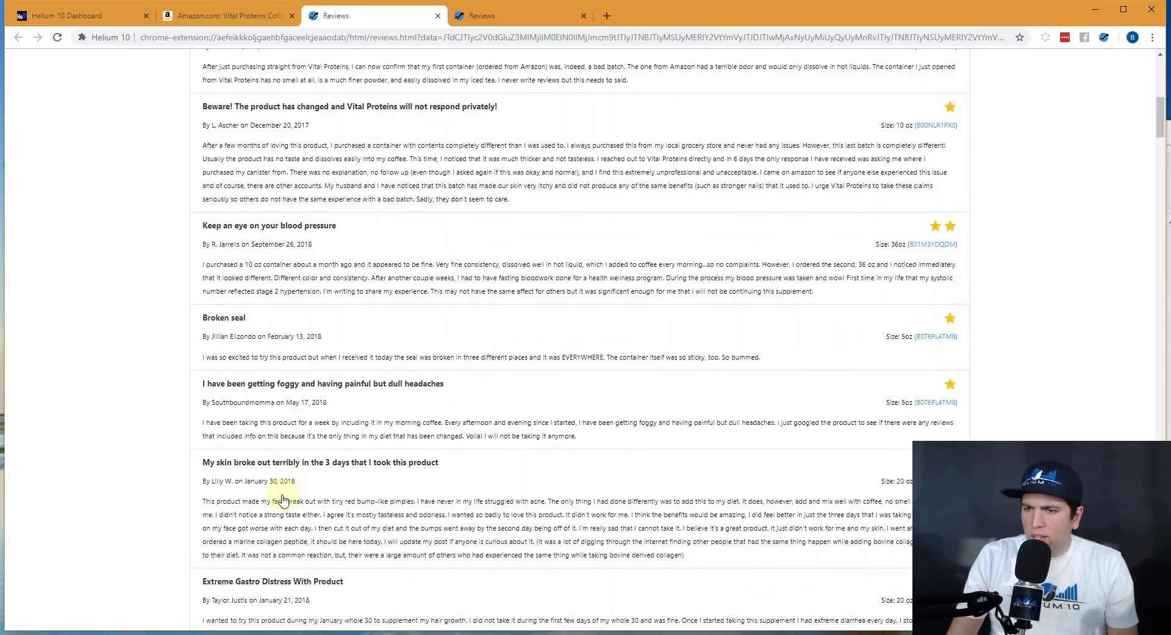
pyautogui.scroll(-4, 246, 467)
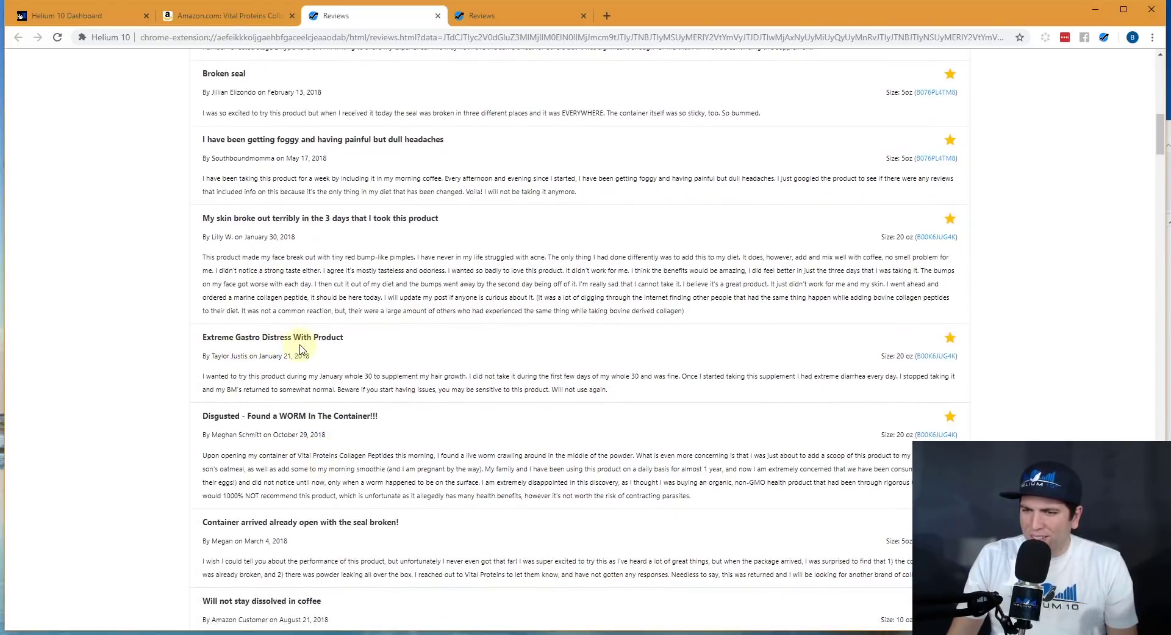
pyautogui.scroll(-1, 300, 349)
pyautogui.scroll(-2, 305, 397)
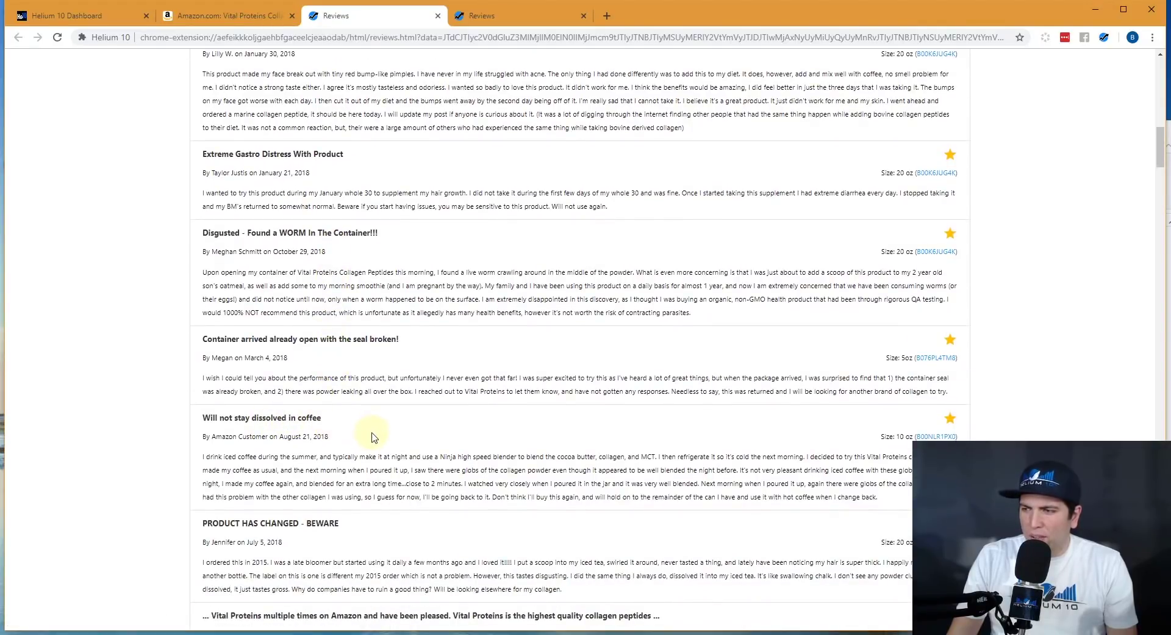
pyautogui.scroll(-4, 386, 379)
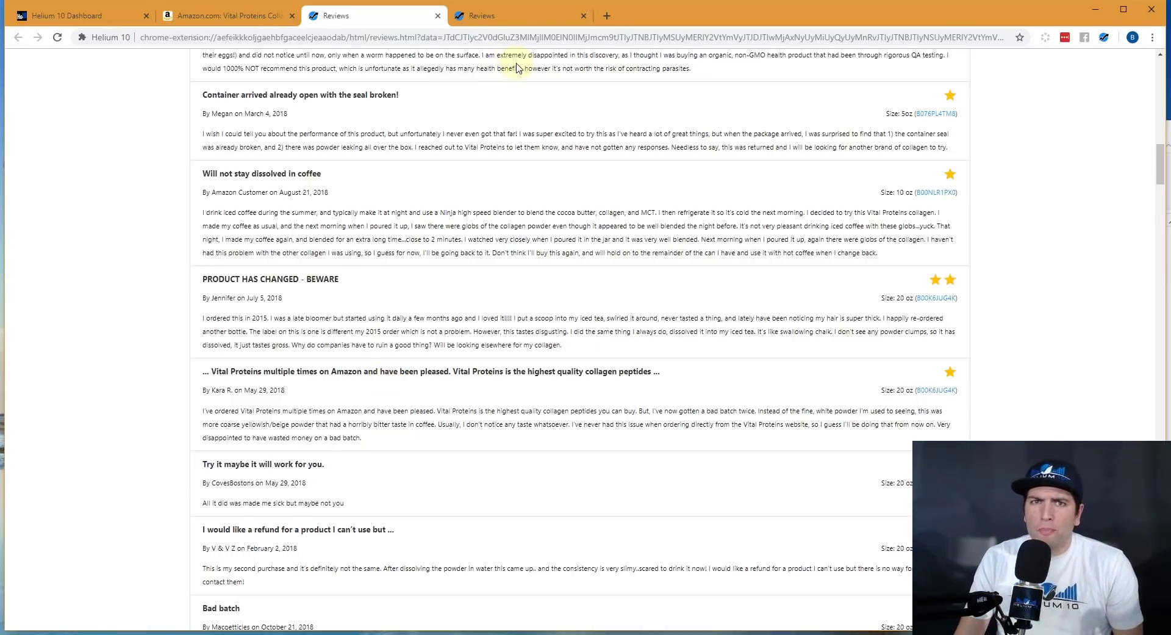
pyautogui.click(524, 25)
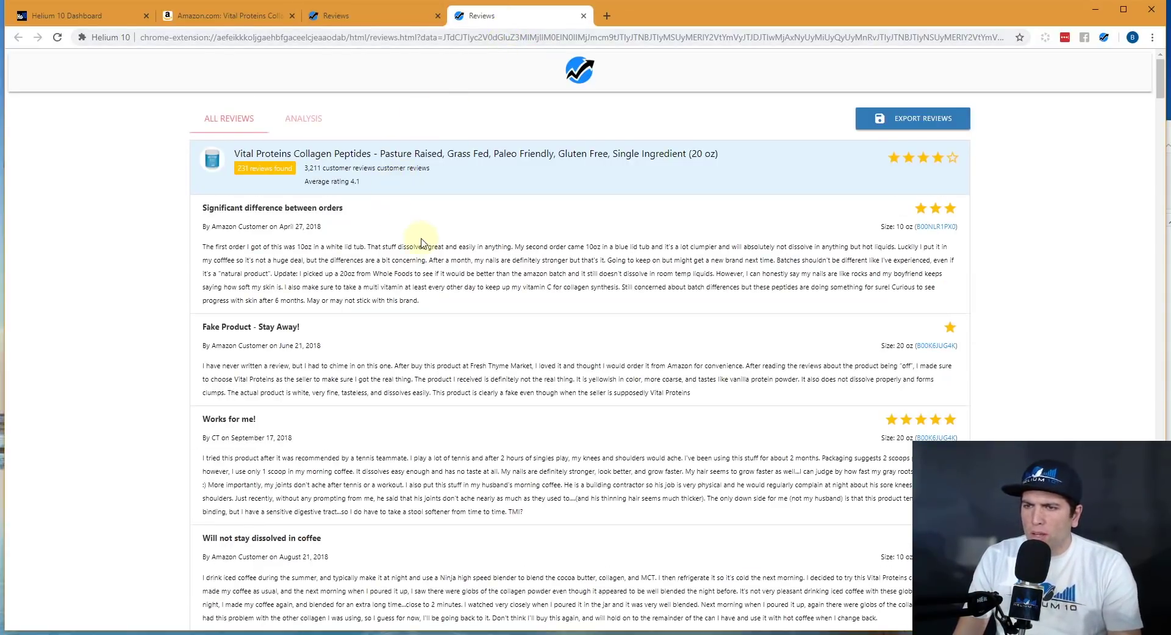
pyautogui.hotkey('ctrl', 'f')
pyautogui.write('dissolve')
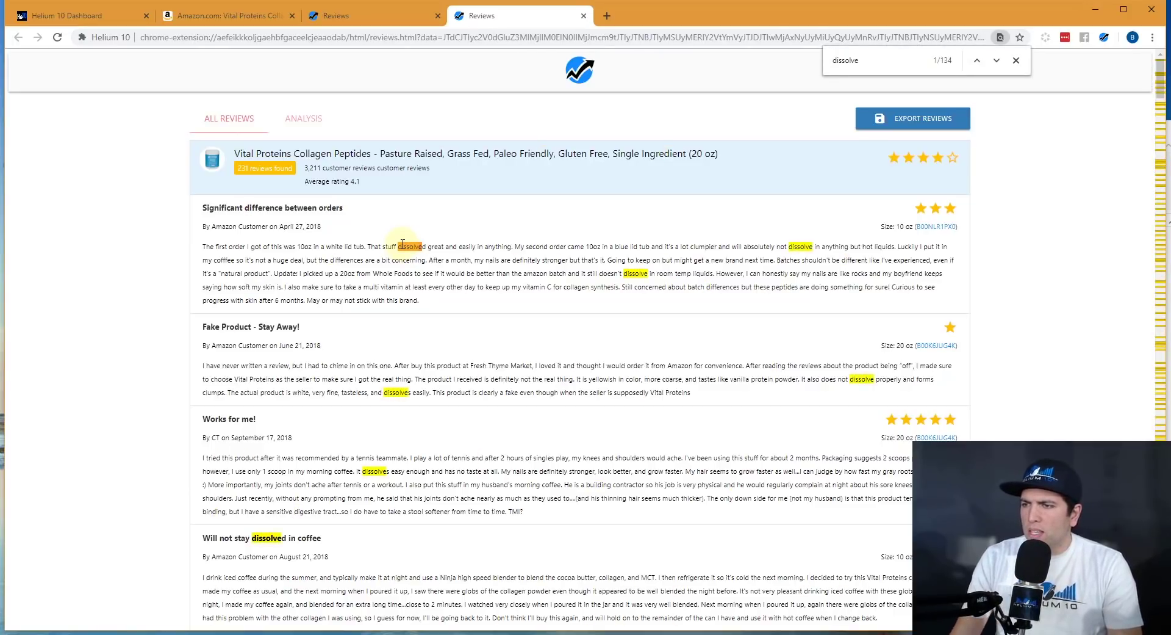
pyautogui.press('Return')
pyautogui.press('Return')
pyautogui.press('Return')
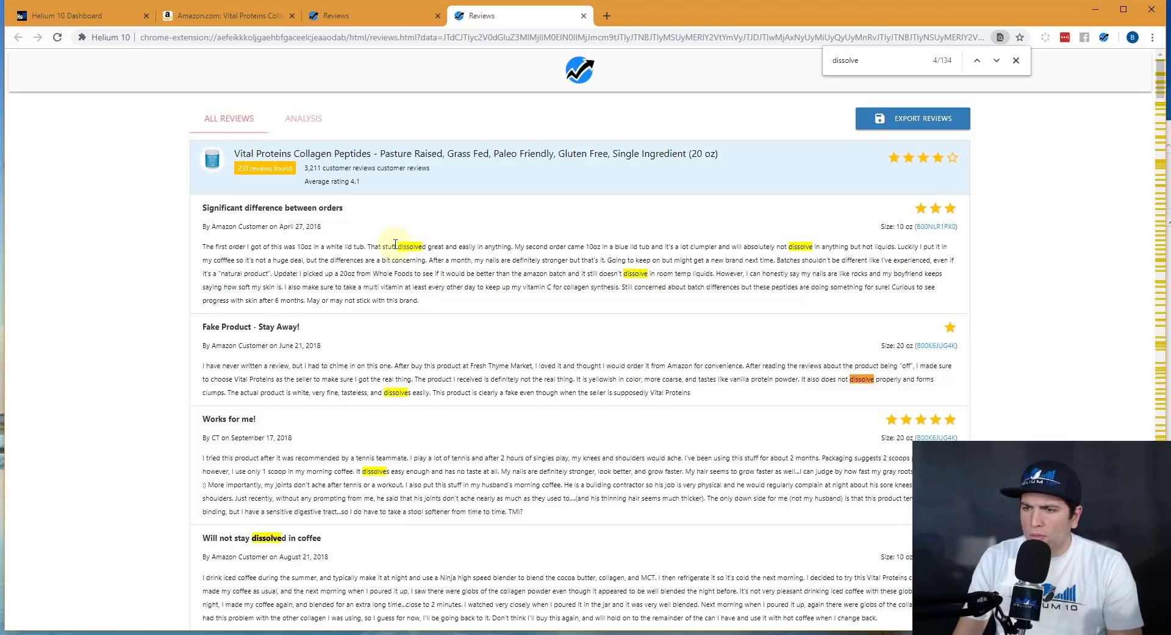
pyautogui.scroll(-20, 395, 244)
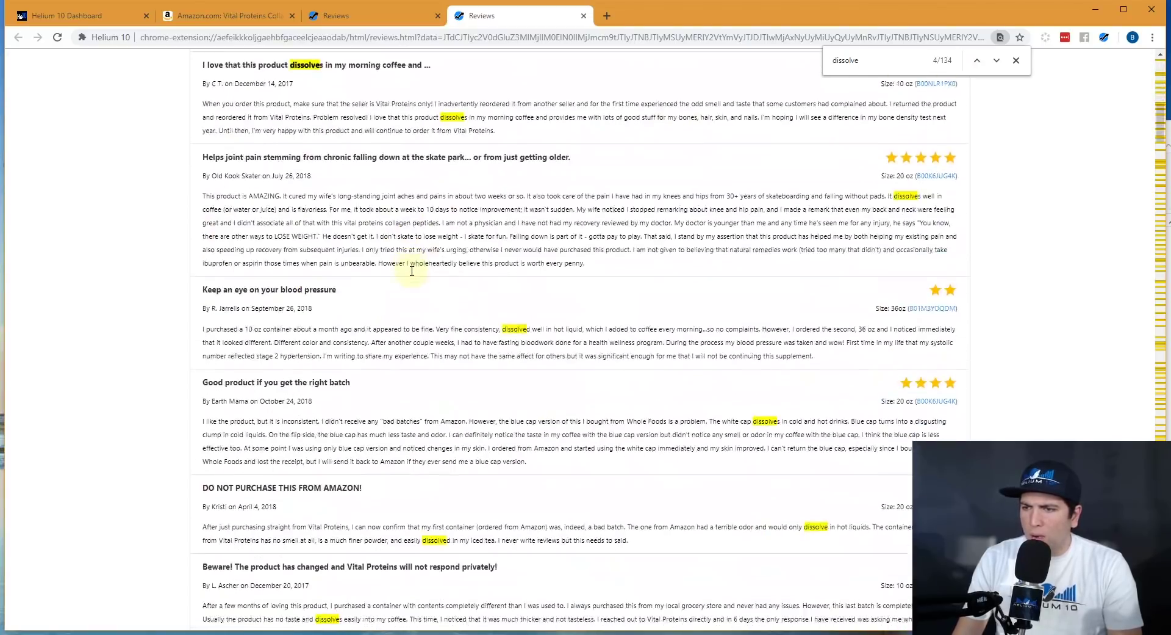
pyautogui.scroll(20, 412, 271)
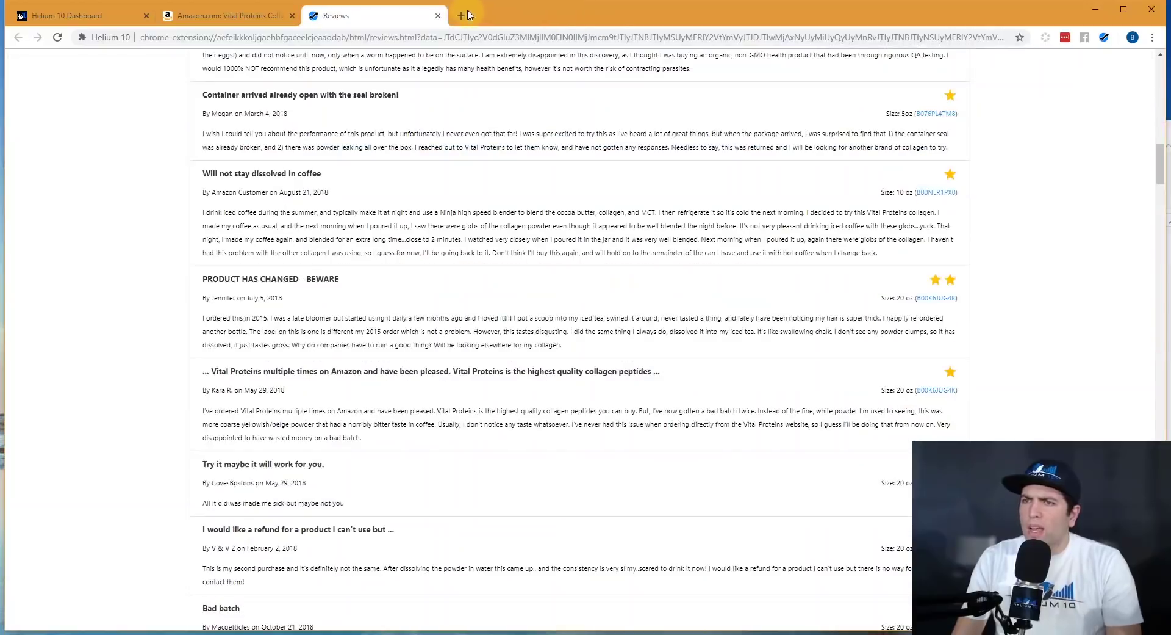
# Step: Close the old results and reopen Review Downloader with all five star ratings selected
pyautogui.click(438, 16)
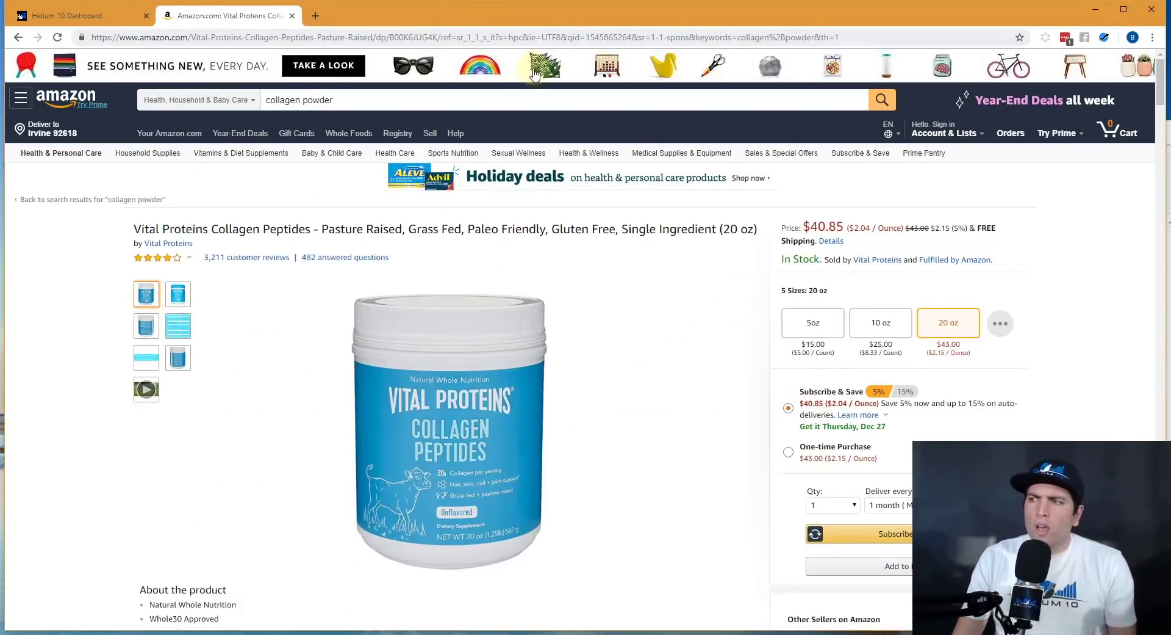
pyautogui.click(1104, 37)
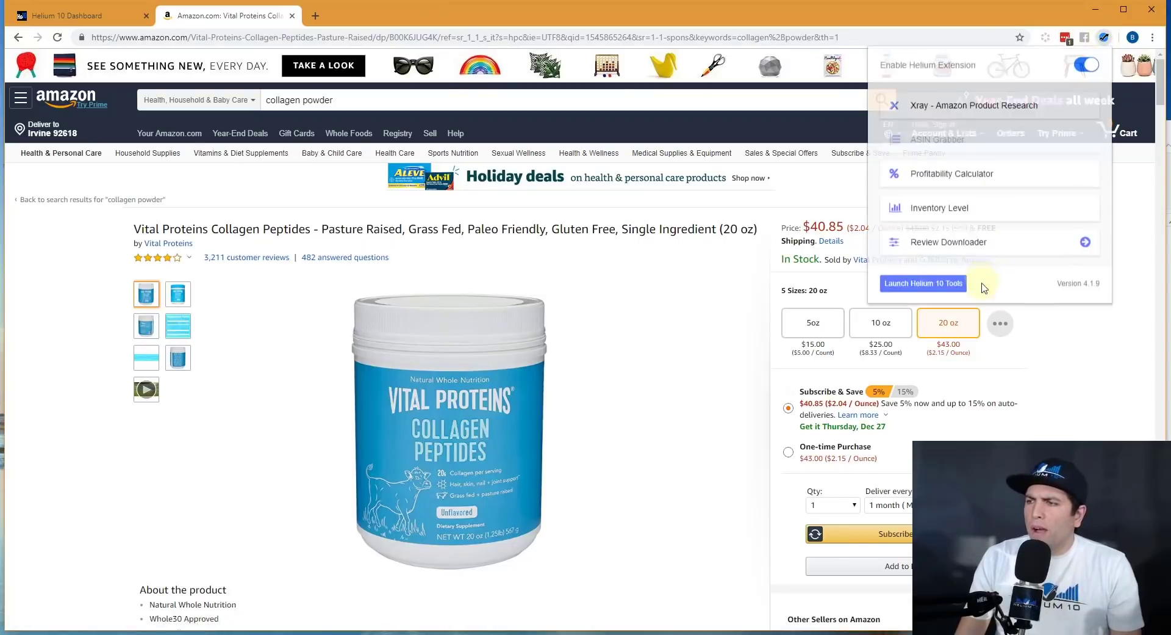
pyautogui.click(970, 253)
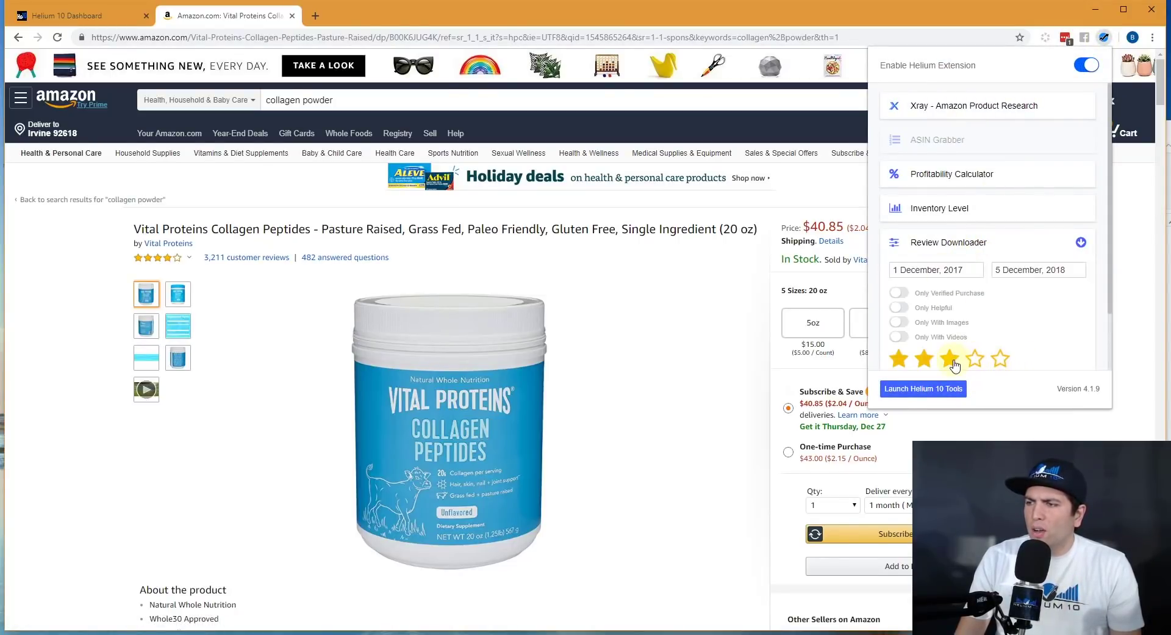
pyautogui.click(898, 359)
pyautogui.click(949, 359)
pyautogui.click(974, 359)
pyautogui.click(1000, 359)
pyautogui.click(924, 358)
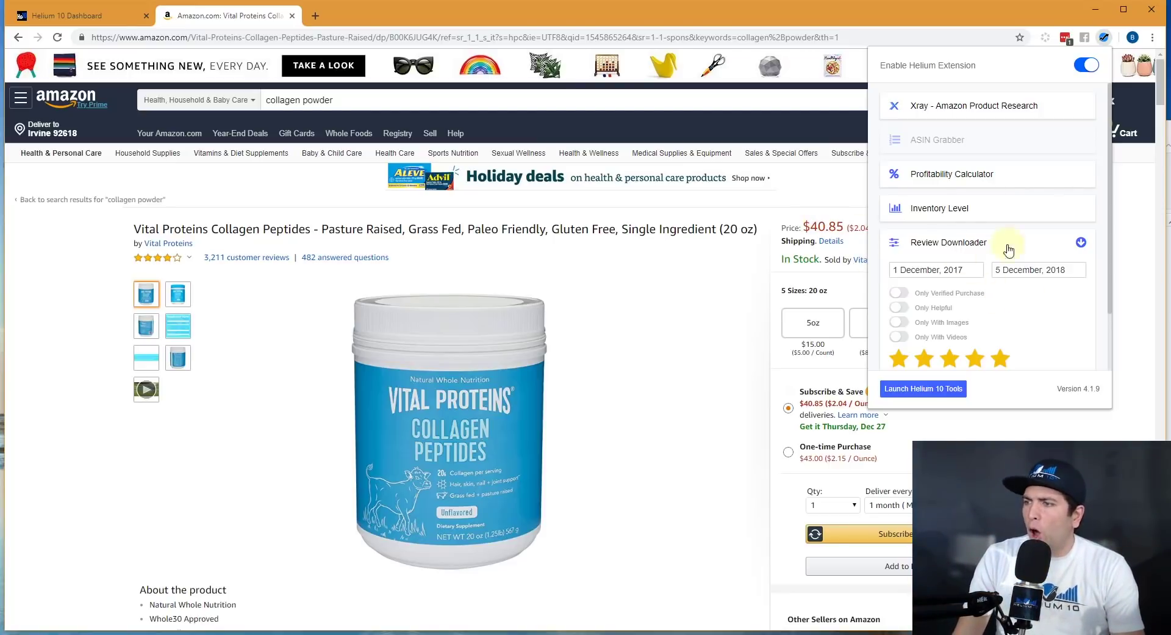
# Step: Clear the 'dissolve' keyword from the review search filter
pyautogui.scroll(-2, 1013, 296)
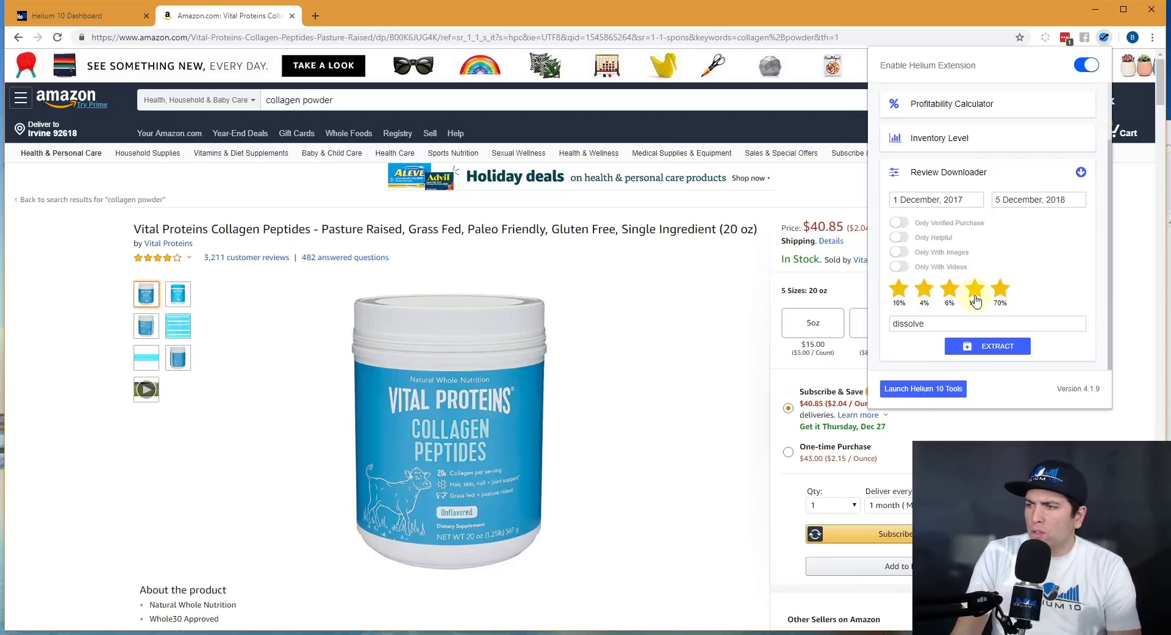
pyautogui.moveTo(976, 323); pyautogui.dragTo(844, 329)
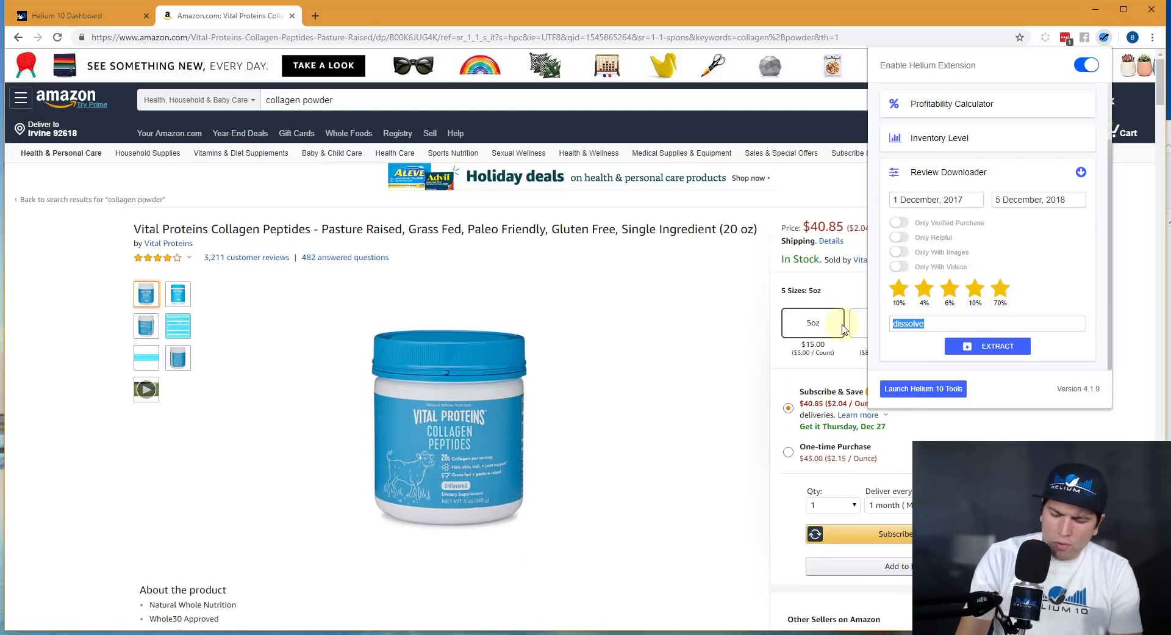
pyautogui.press('BackSpace')
# Step: Start the all-ratings review extraction and return to the Vital Proteins product page
pyautogui.click(976, 348)
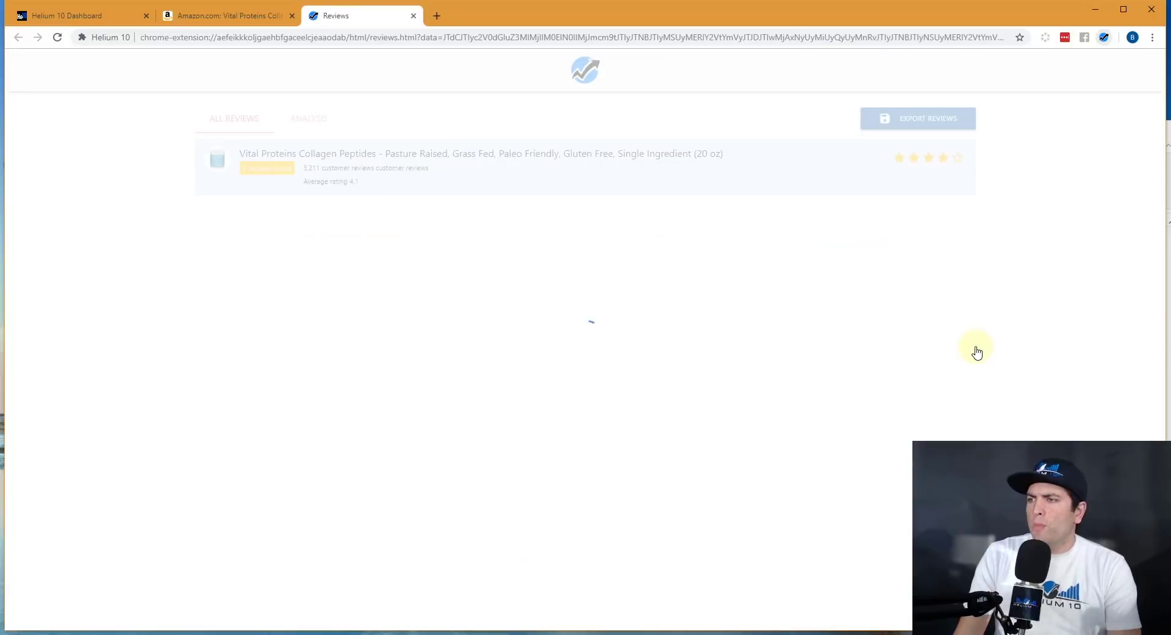
pyautogui.click(231, 23)
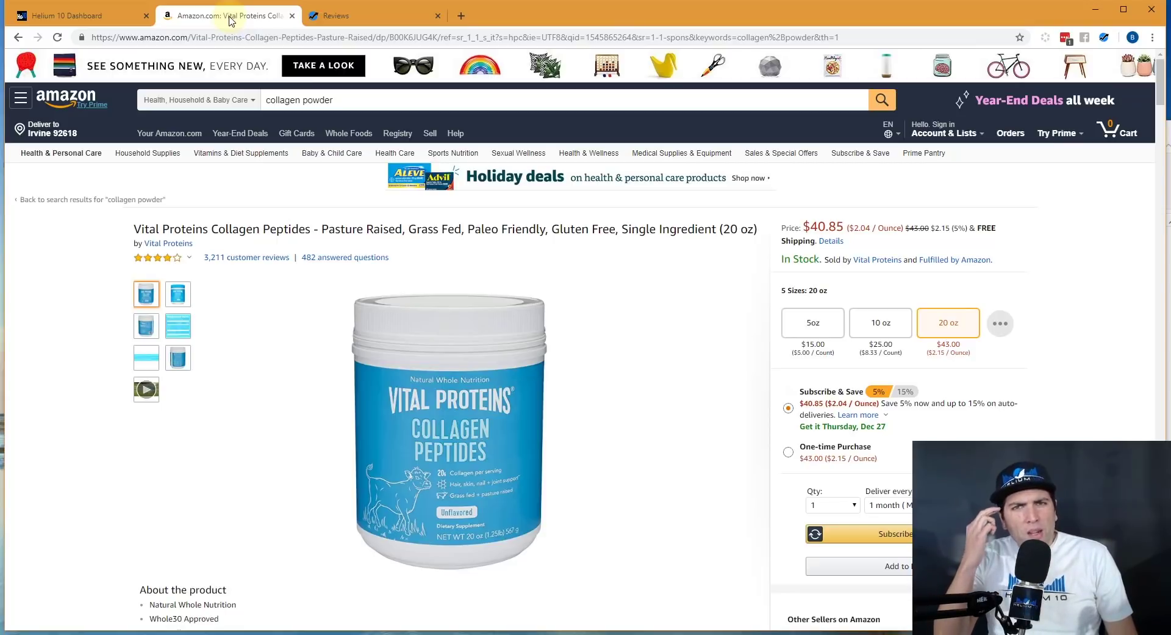
# Step: Highlight the four About the product bullets, including Natural Whole Nutrition
pyautogui.scroll(-3, 314, 55)
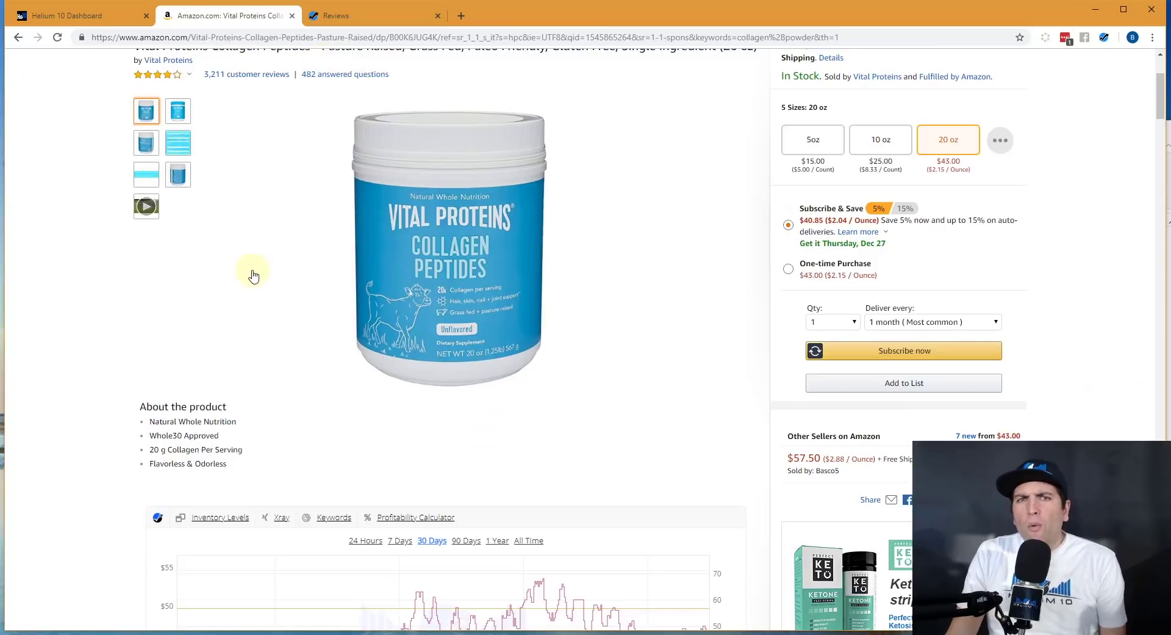
pyautogui.moveTo(227, 464); pyautogui.dragTo(160, 422)
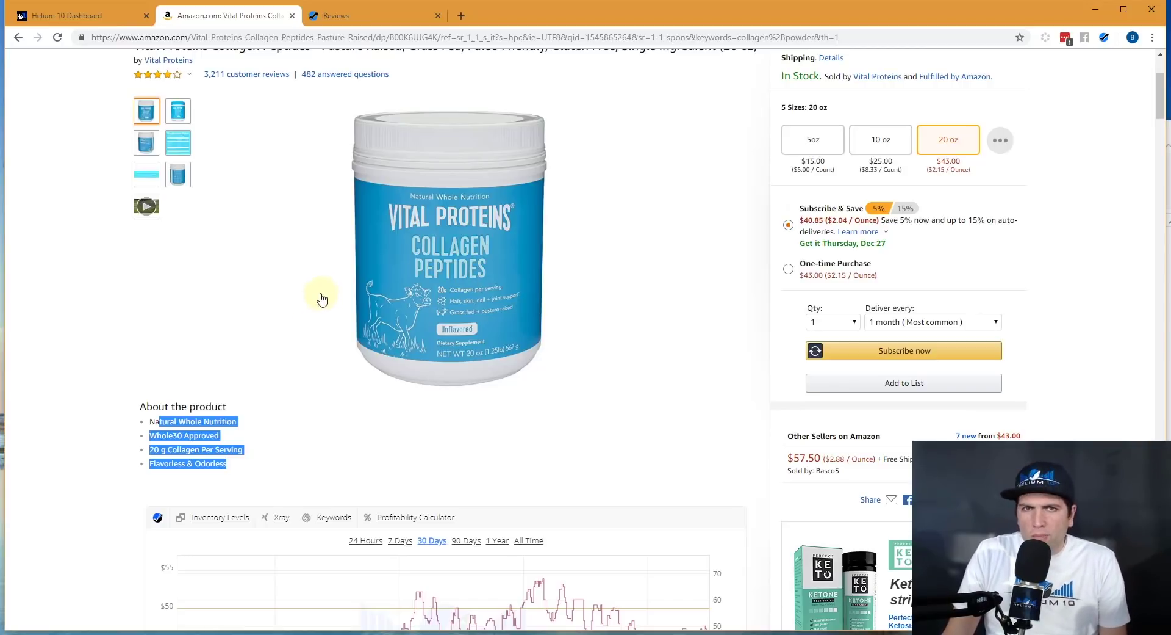
pyautogui.moveTo(250, 465); pyautogui.dragTo(147, 423)
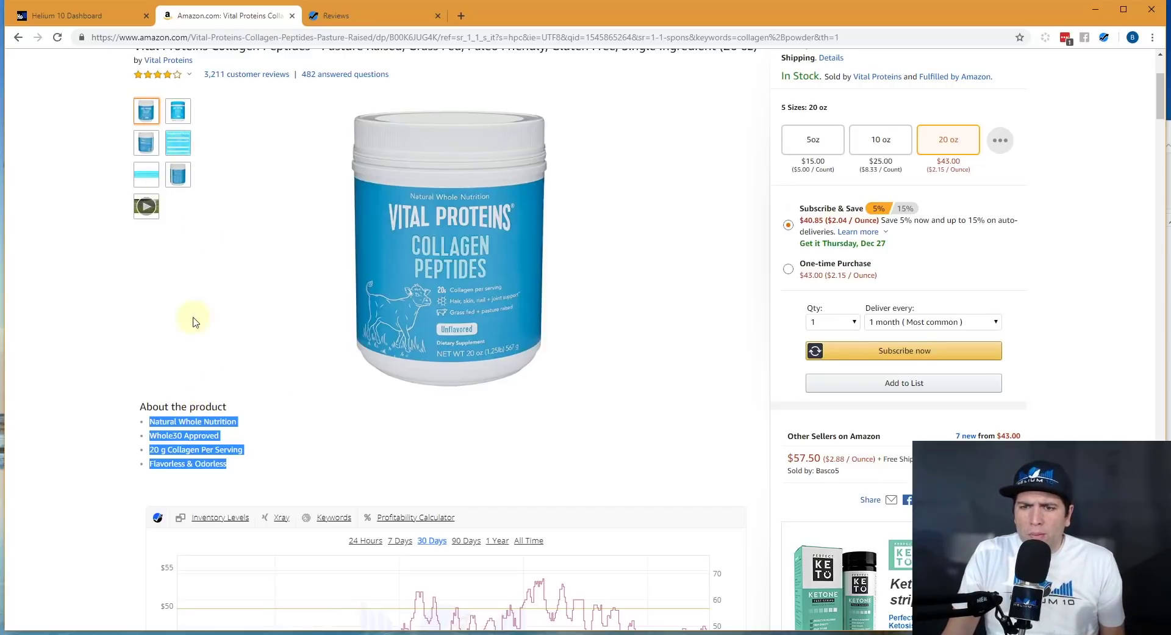
pyautogui.moveTo(149, 421); pyautogui.dragTo(238, 422)
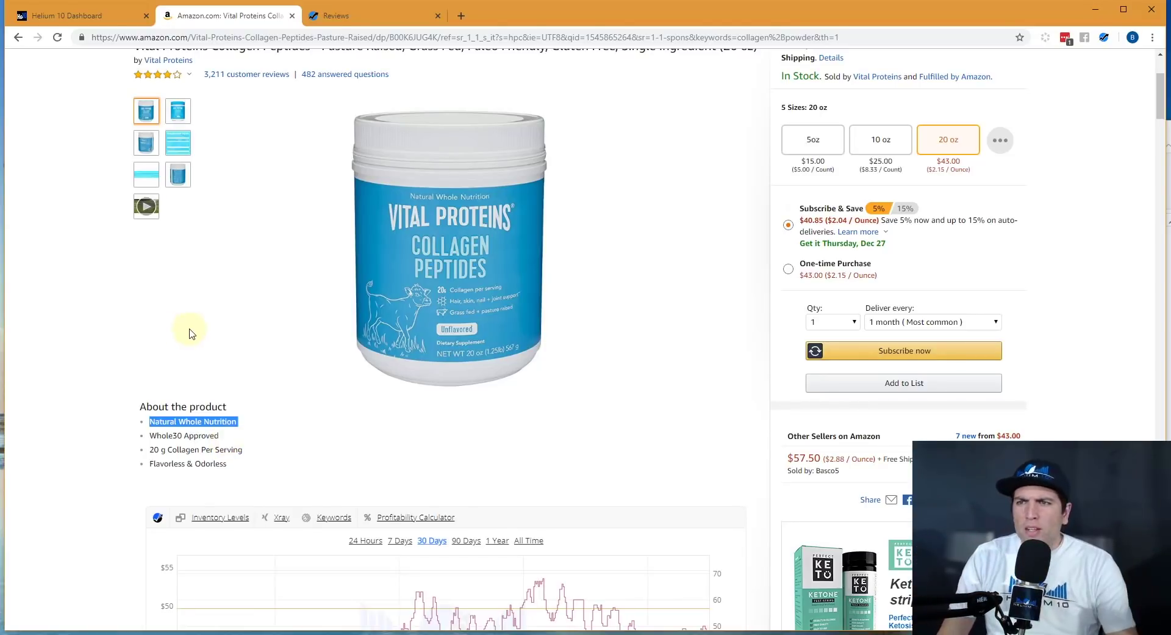
# Step: Return to the downloaded reviews and highlight the 1,416 reviews found count
pyautogui.click(367, 17)
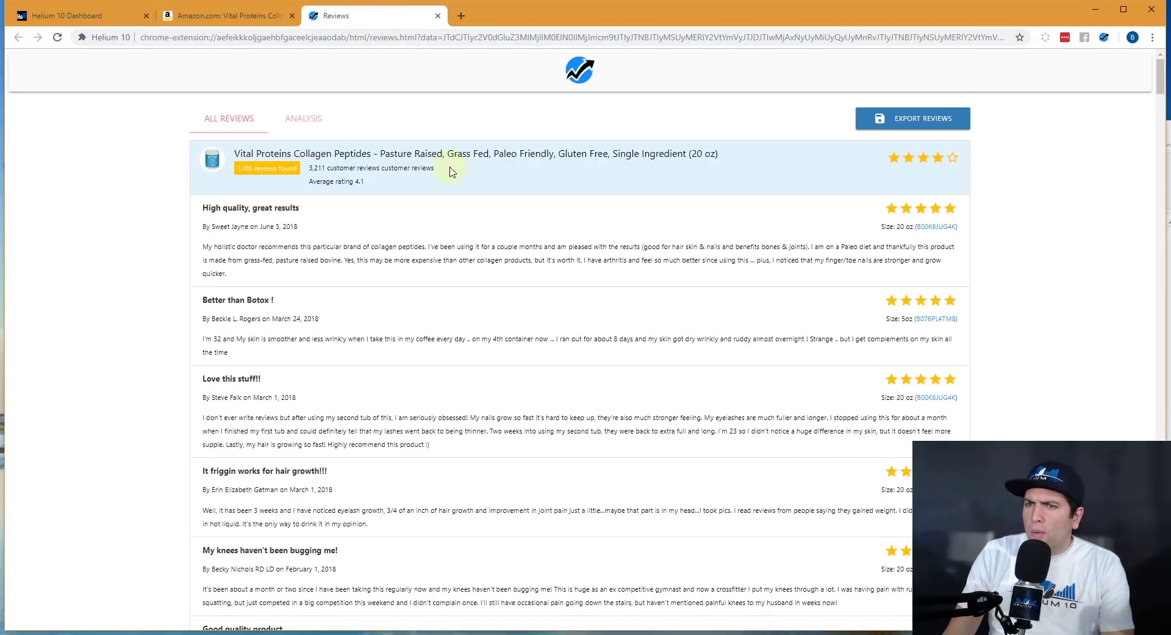
pyautogui.doubleClick(241, 168)
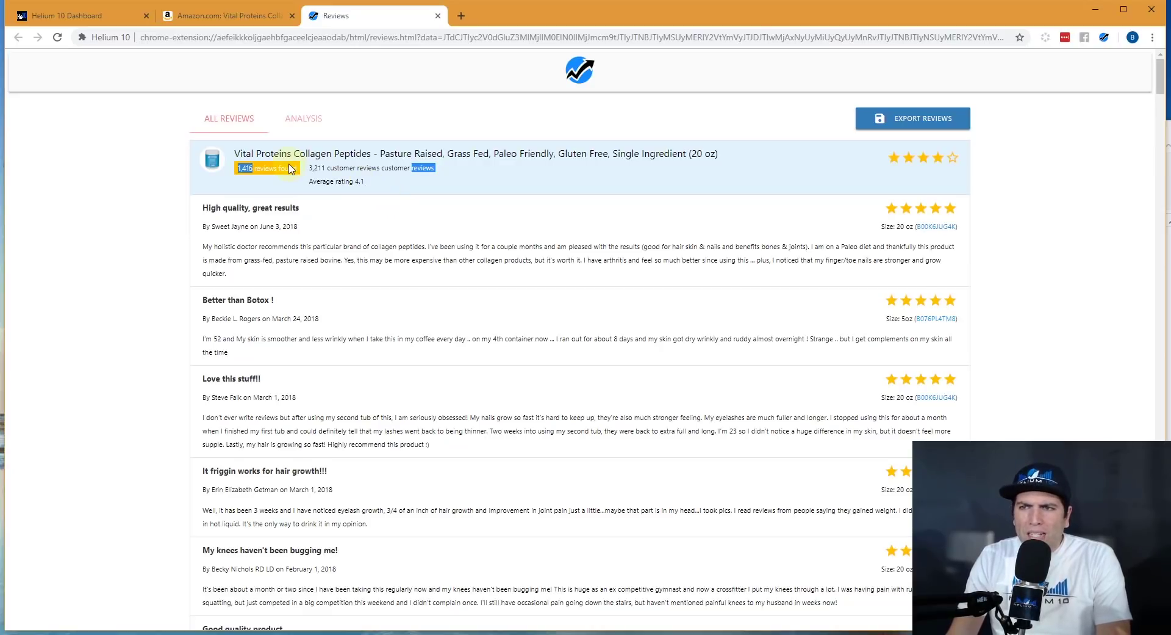
pyautogui.click(655, 255)
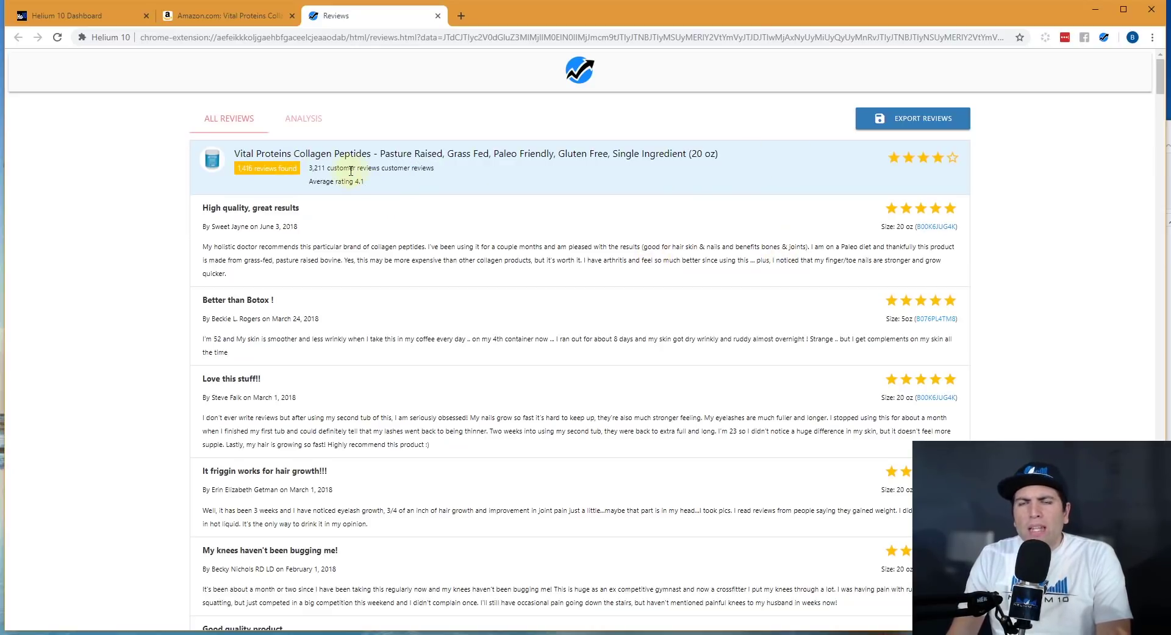
pyautogui.click(312, 122)
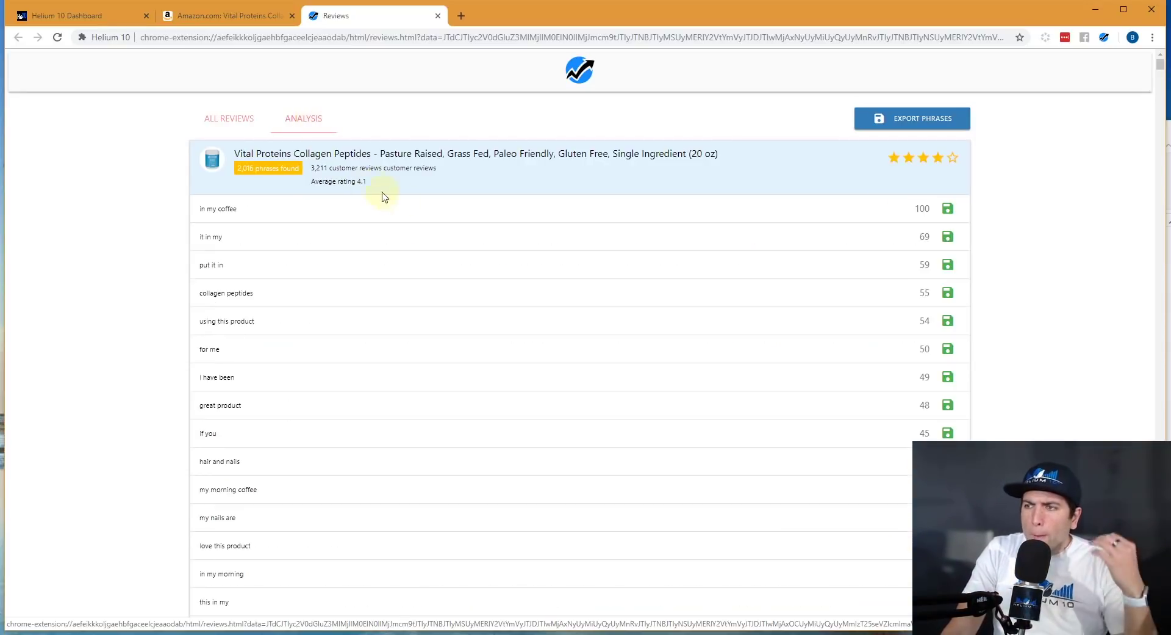
pyautogui.scroll(-1, 470, 226)
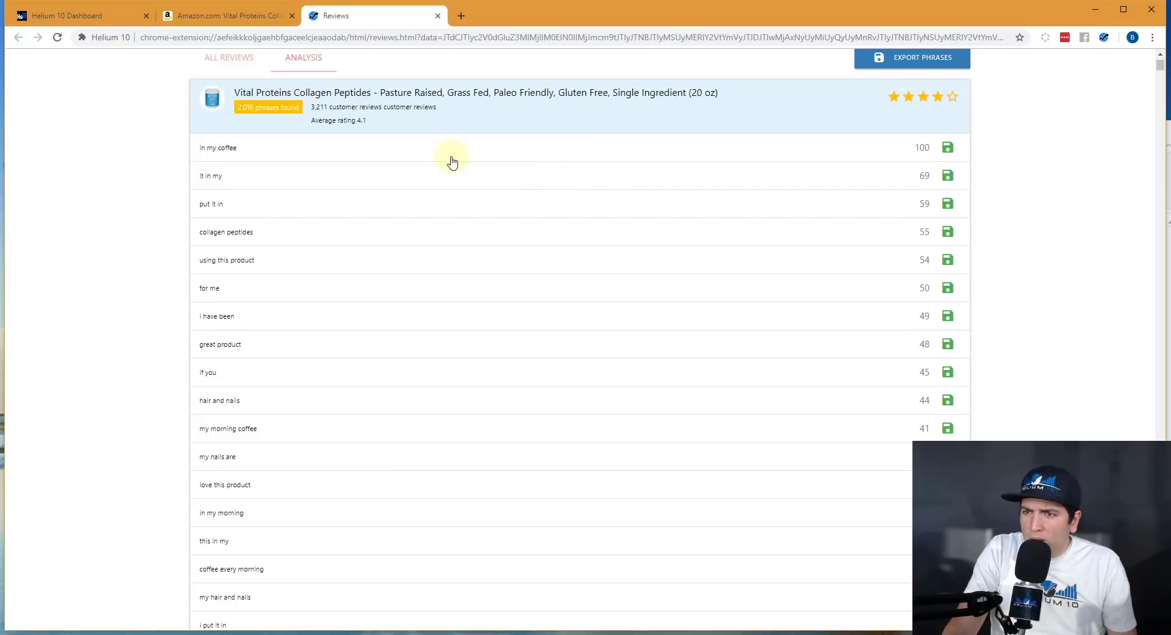
# Step: Show the 'in my coffee' reviews and highlight the coffee mentions across five reviews
pyautogui.click(426, 151)
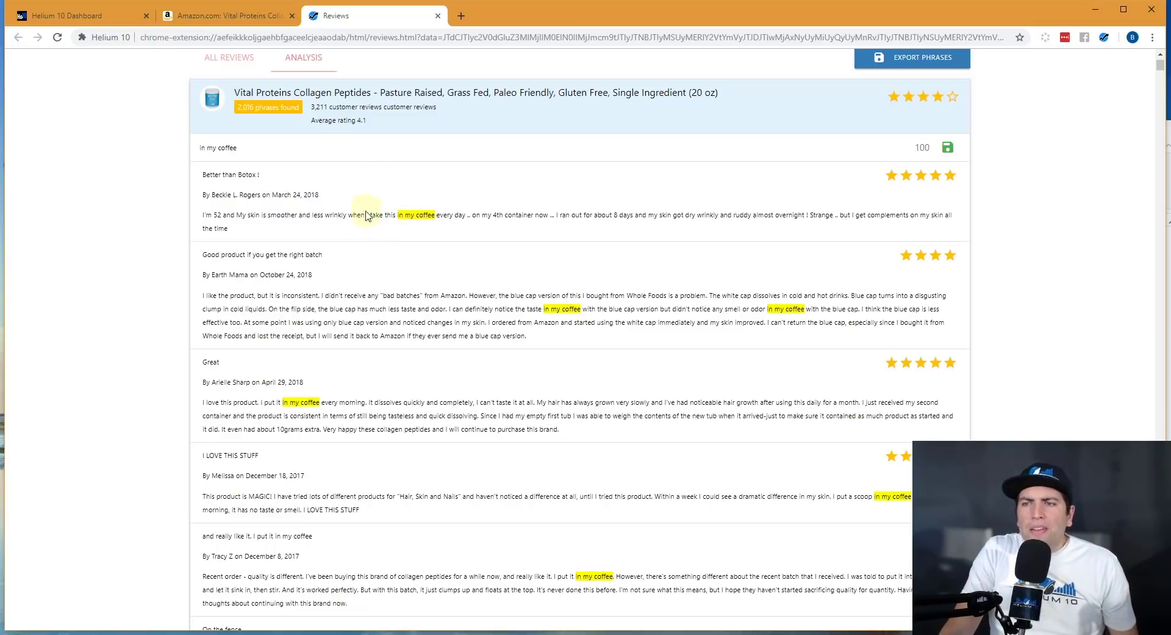
pyautogui.moveTo(397, 216); pyautogui.dragTo(429, 217)
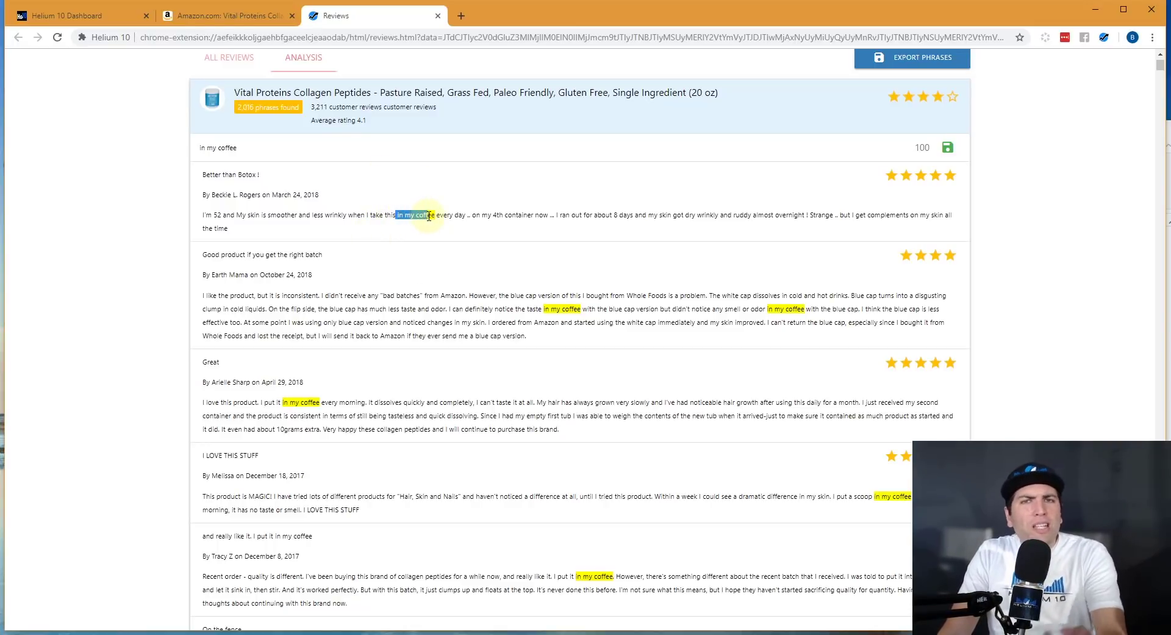
pyautogui.click(448, 245)
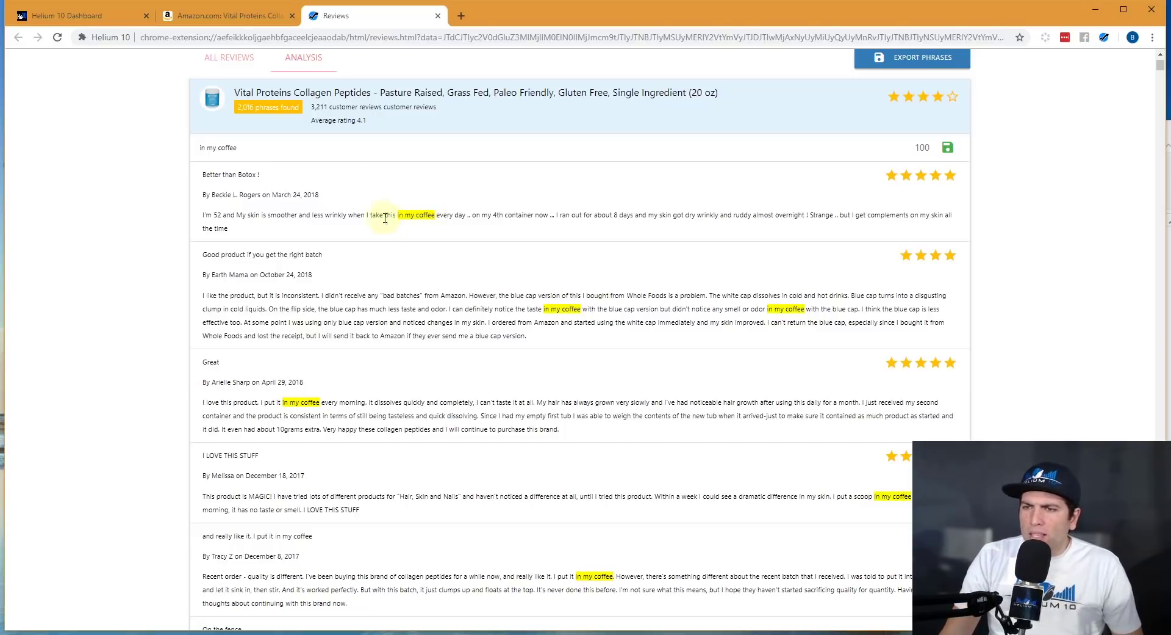
pyautogui.moveTo(366, 215); pyautogui.dragTo(471, 215)
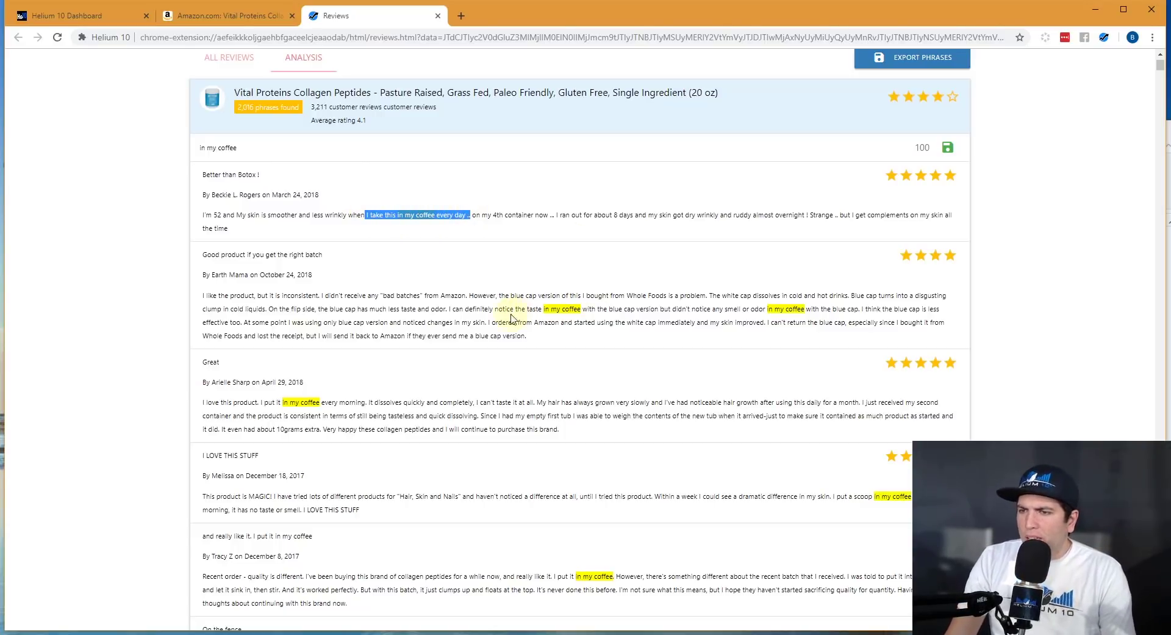
pyautogui.moveTo(470, 310); pyautogui.dragTo(603, 310)
pyautogui.scroll(-1, 603, 310)
pyautogui.moveTo(264, 341); pyautogui.dragTo(458, 342)
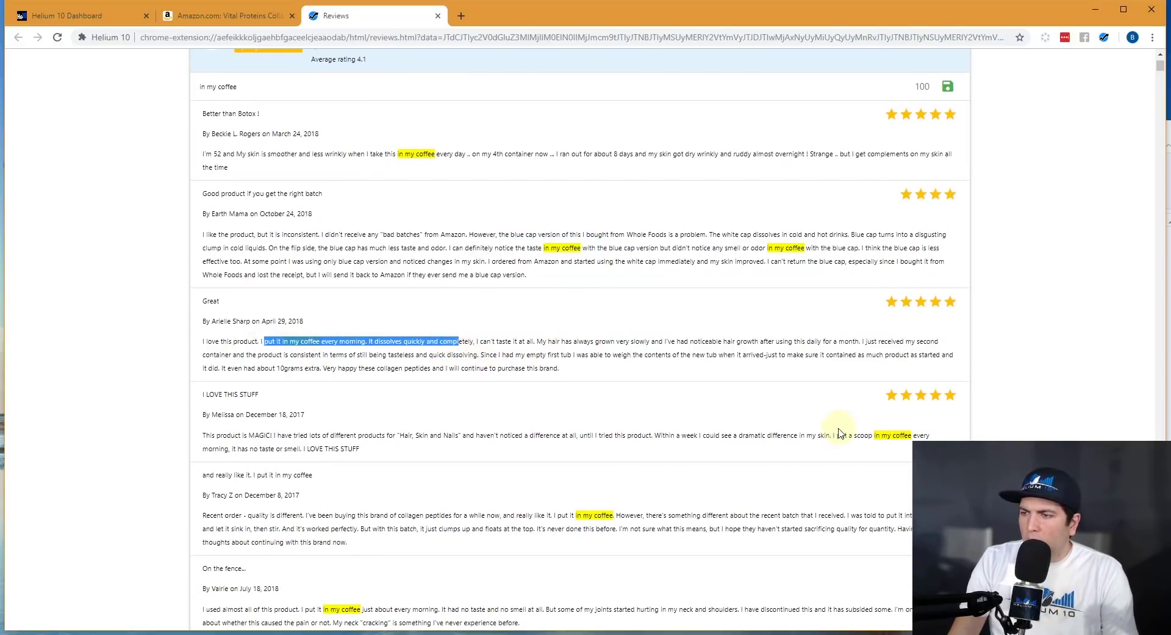
pyautogui.moveTo(837, 435); pyautogui.dragTo(764, 452)
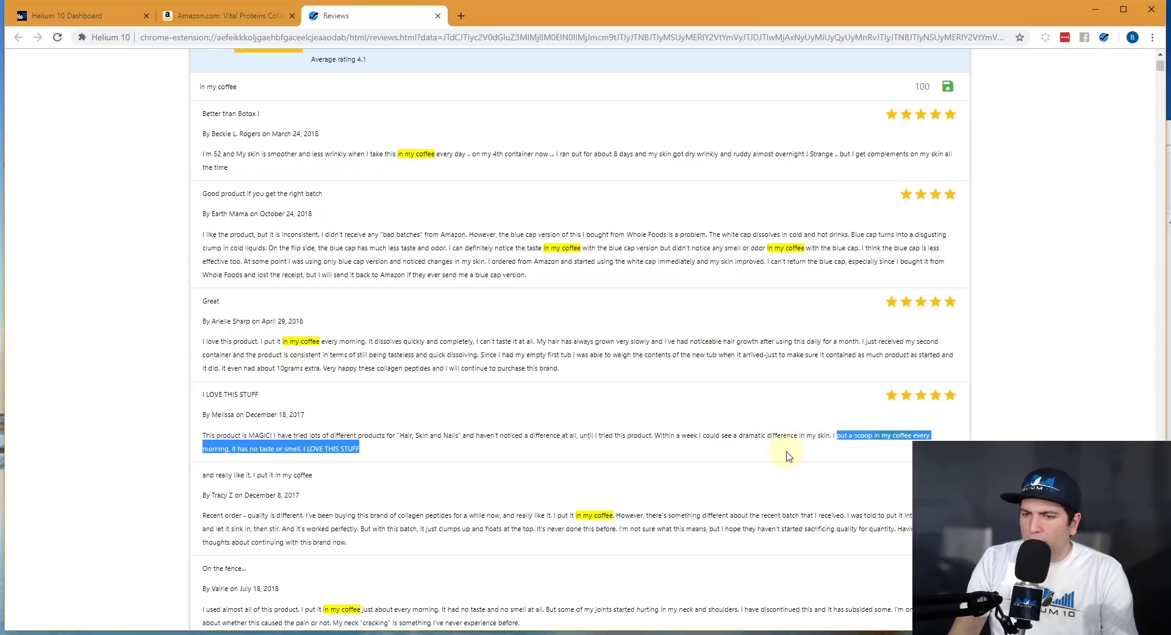
pyautogui.moveTo(544, 518); pyautogui.dragTo(639, 517)
pyautogui.scroll(-5, 639, 518)
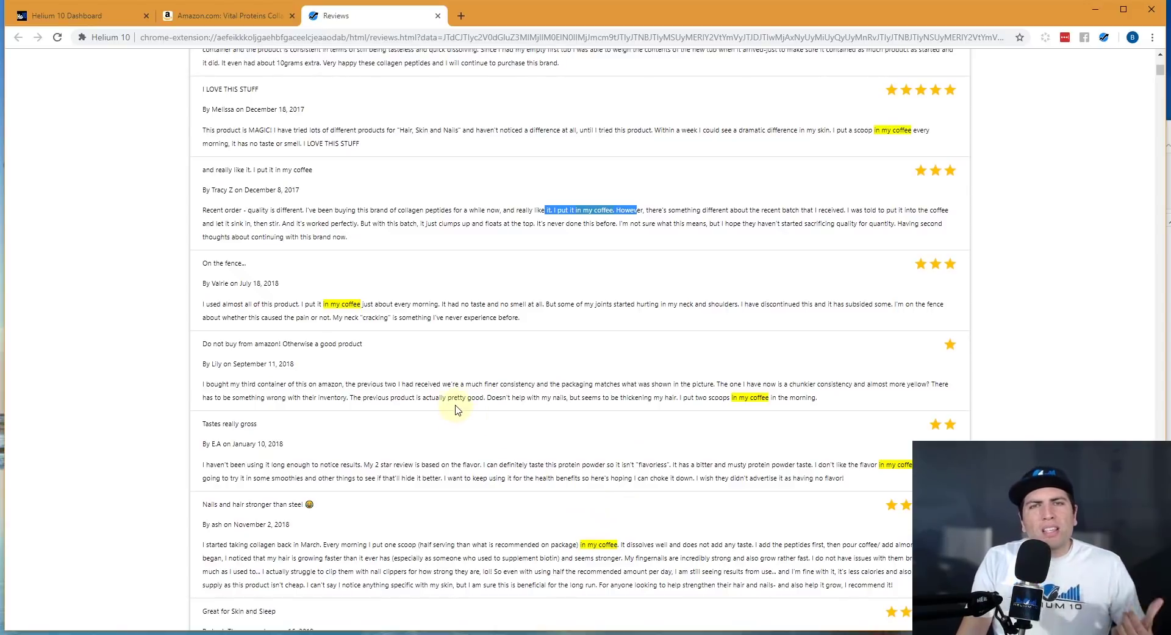
# Step: Scroll the "in my coffee" review list back up to the top
pyautogui.scroll(7, 458, 408)
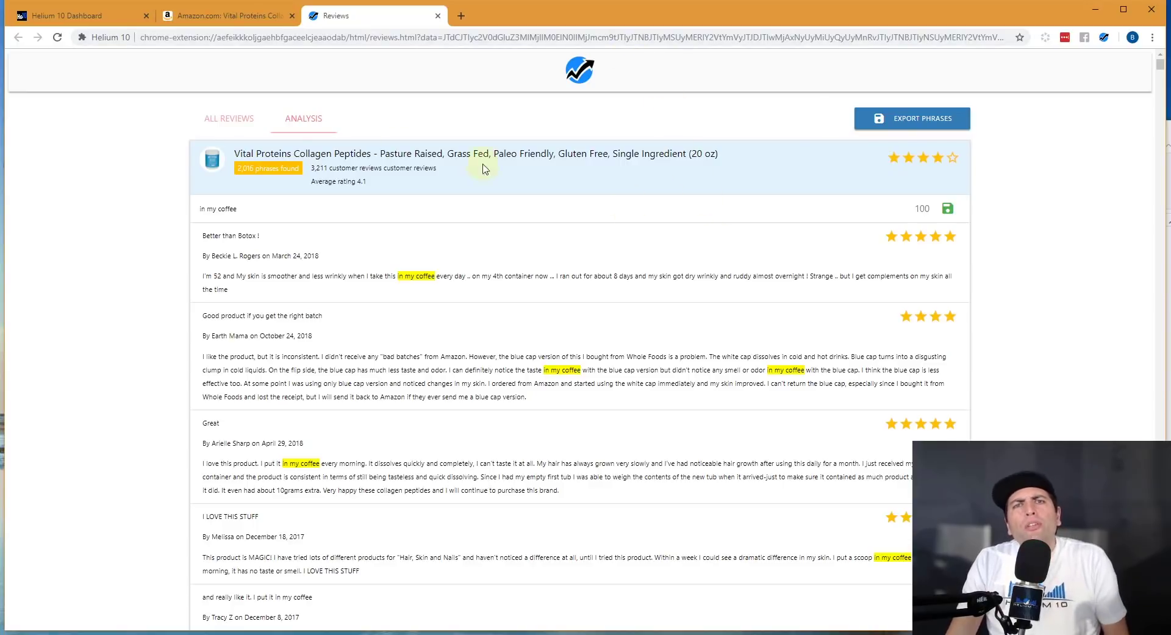
# Step: Check the word 'Nutrition' in the Amazon product bullets, then go back to the review analysis
pyautogui.click(229, 16)
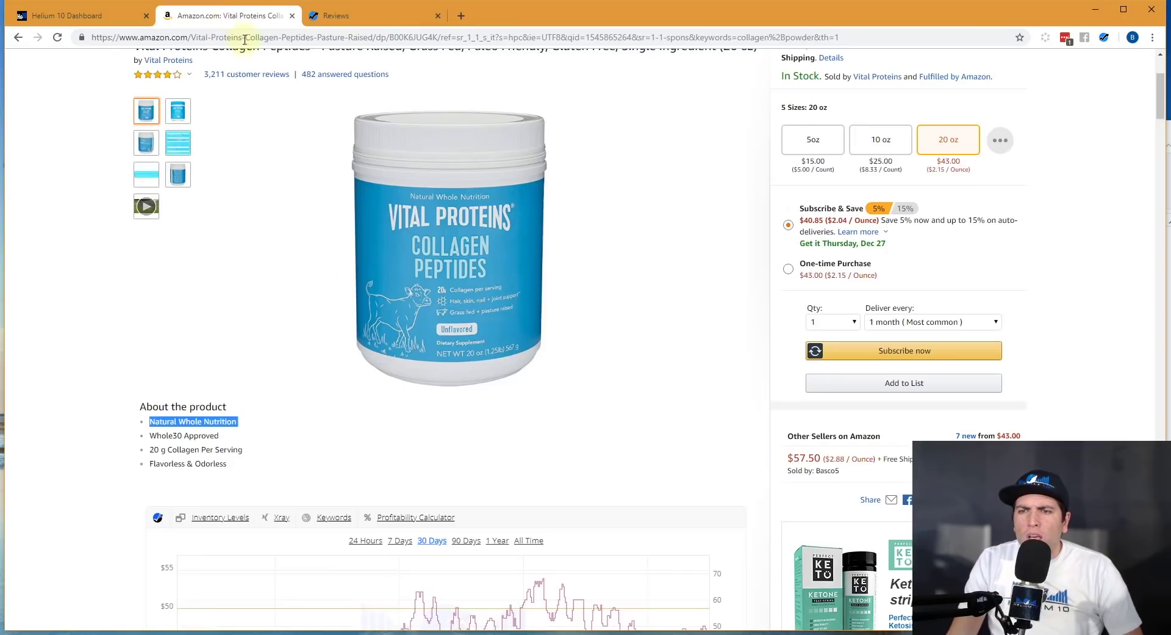
pyautogui.doubleClick(206, 422)
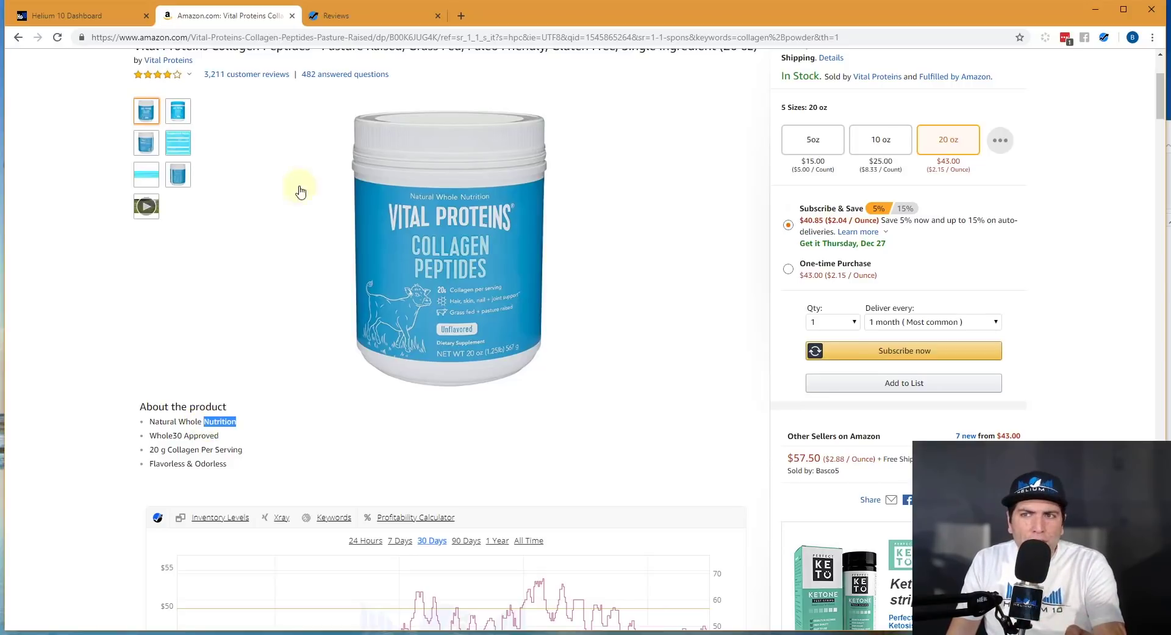
pyautogui.click(379, 6)
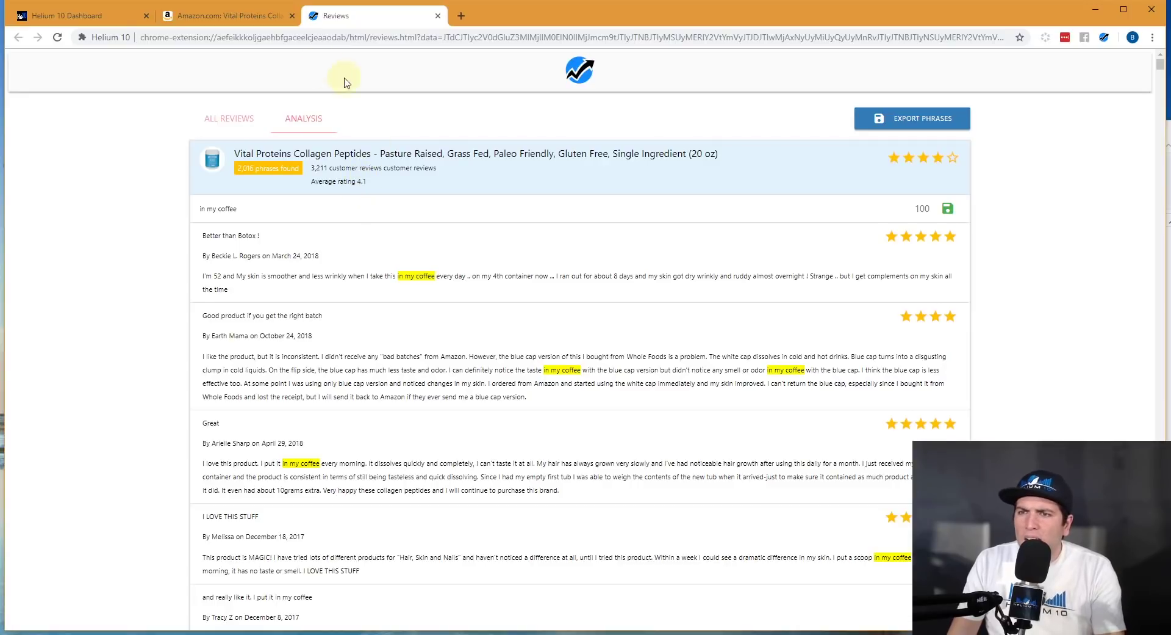
# Step: Return to the full review list and export the Vital Proteins reviews as a CSV file
pyautogui.click(247, 122)
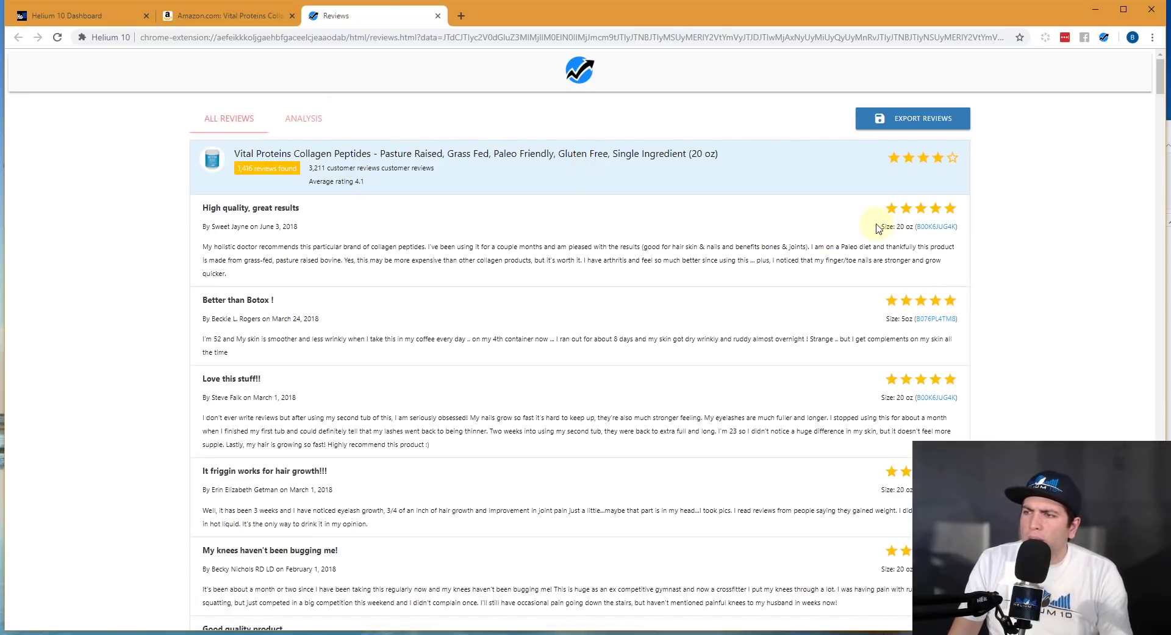
pyautogui.tripleClick(948, 227)
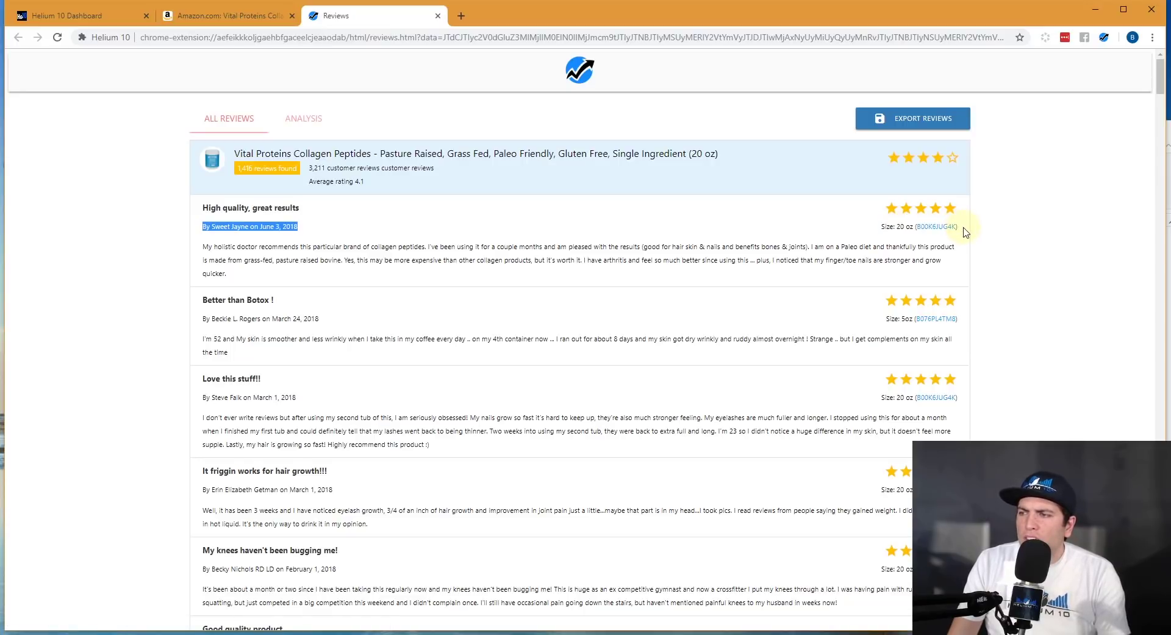
pyautogui.click(951, 238)
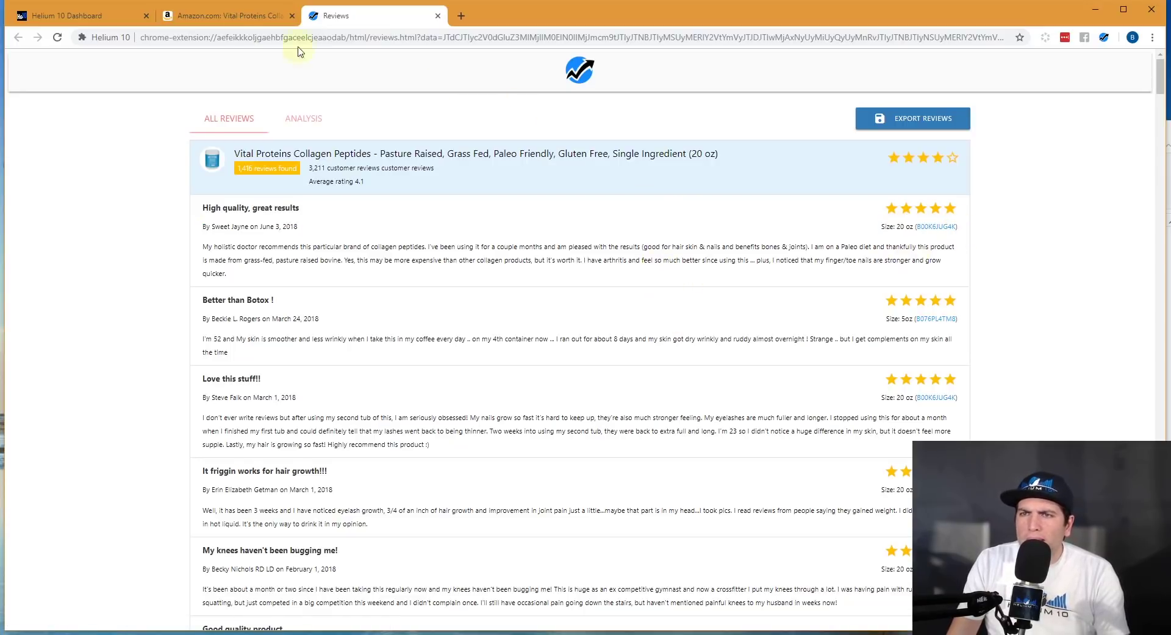
pyautogui.click(235, 16)
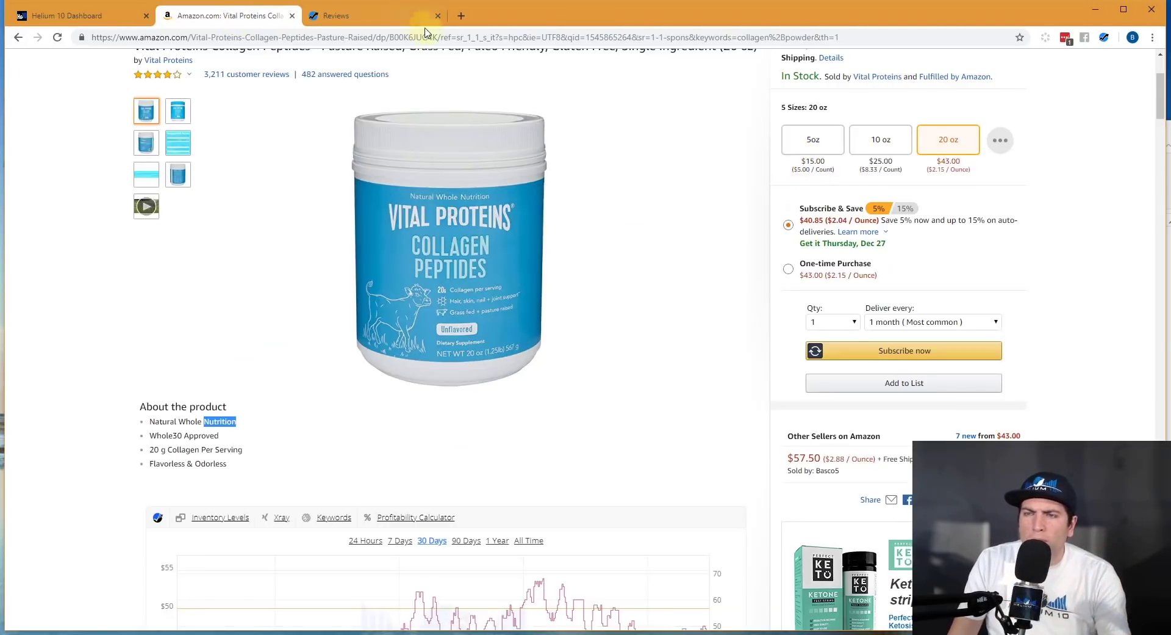
pyautogui.click(350, 19)
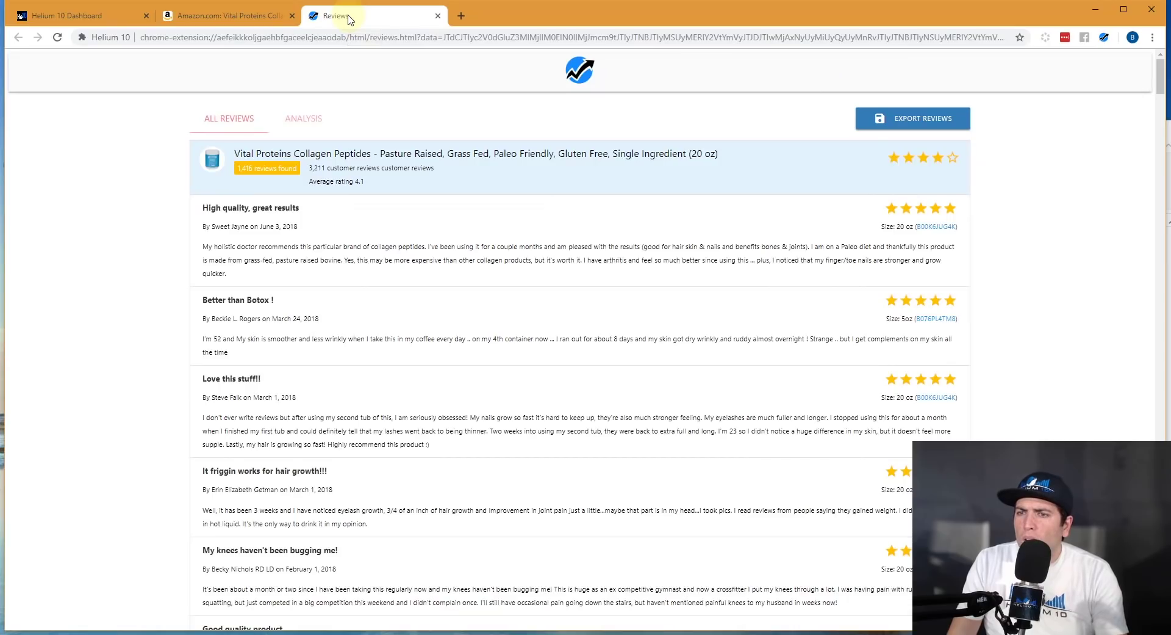
pyautogui.click(901, 121)
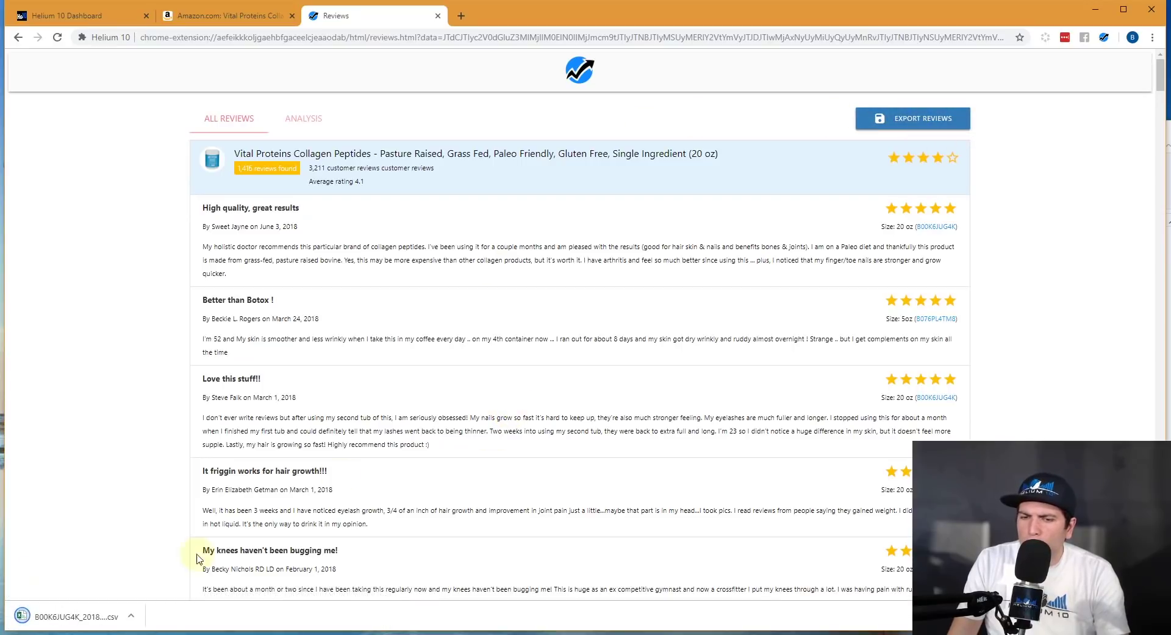
# Step: Open the downloaded review CSV in Excel and autofit the Date and Author columns
pyautogui.click(119, 617)
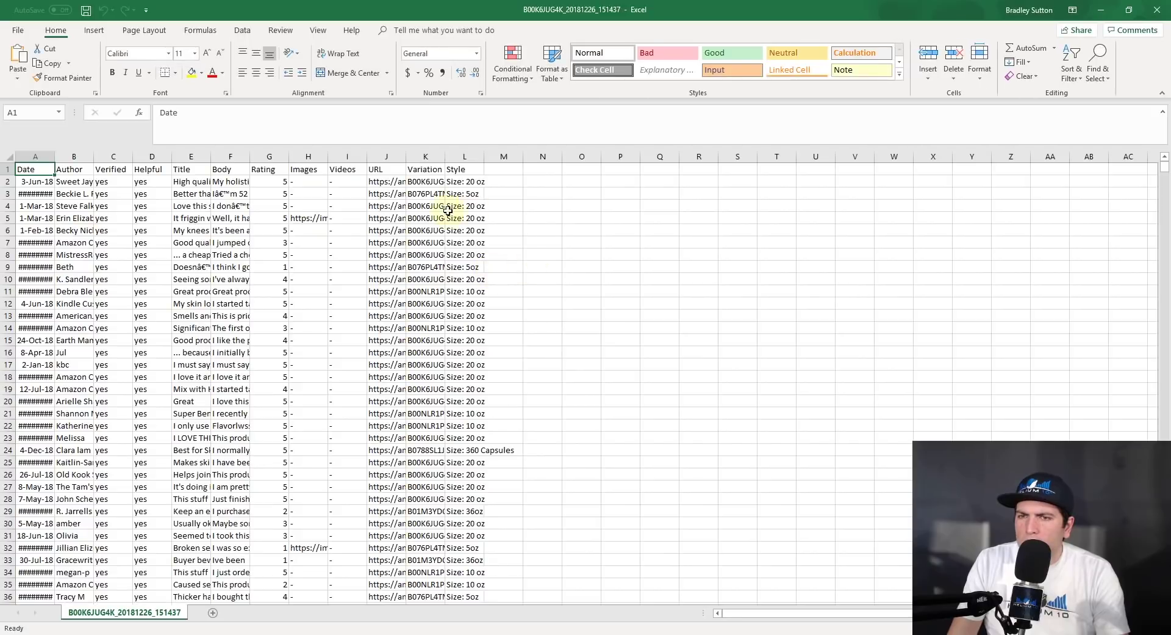
pyautogui.doubleClick(55, 157)
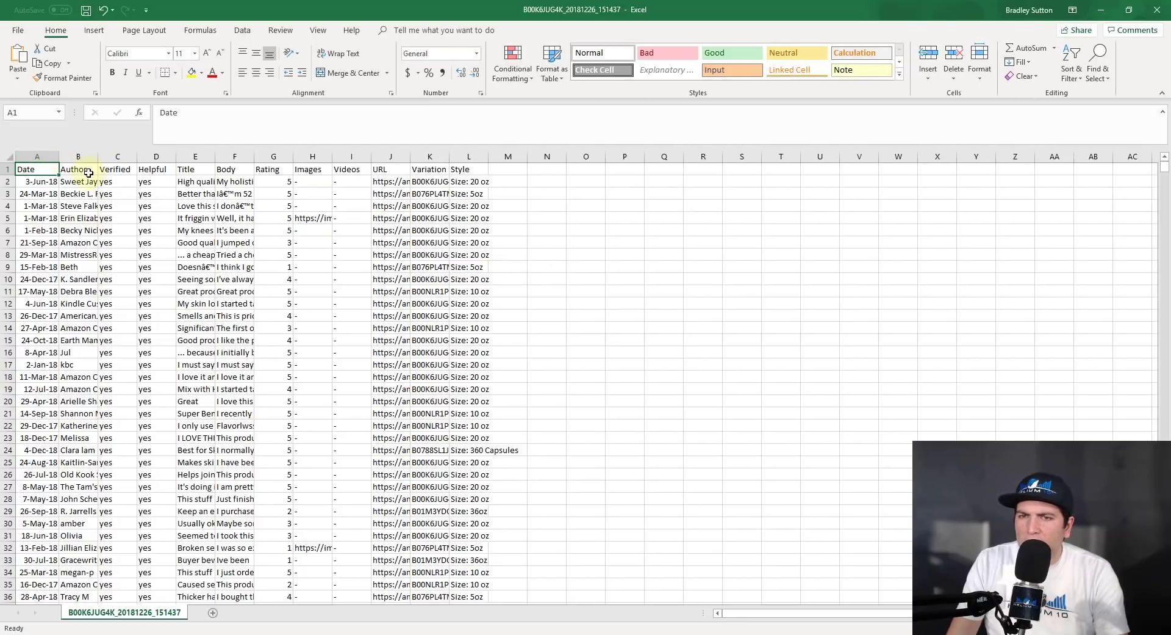
pyautogui.doubleClick(98, 156)
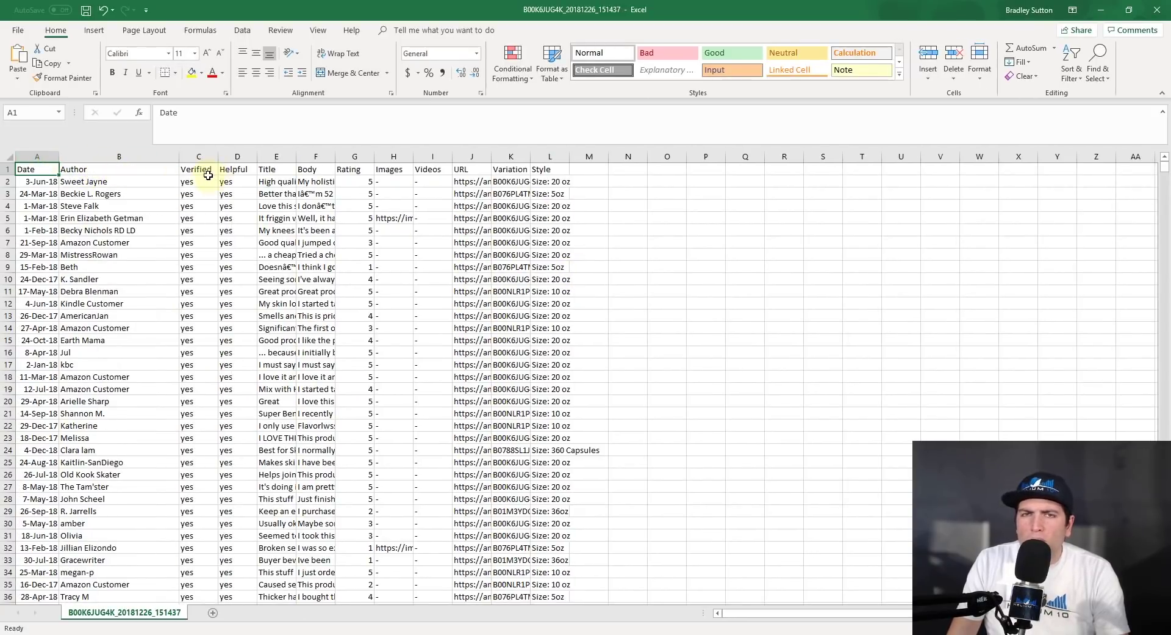
# Step: Turn on Data > Filter for the review header row and dismiss the import tip
pyautogui.click(205, 171)
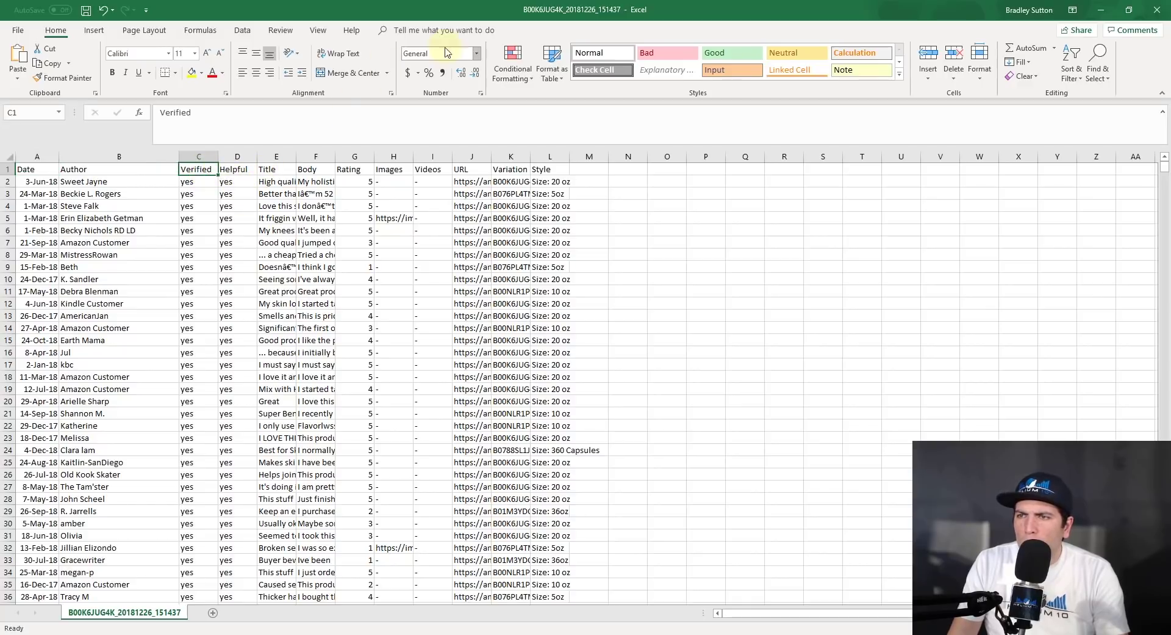
pyautogui.click(242, 30)
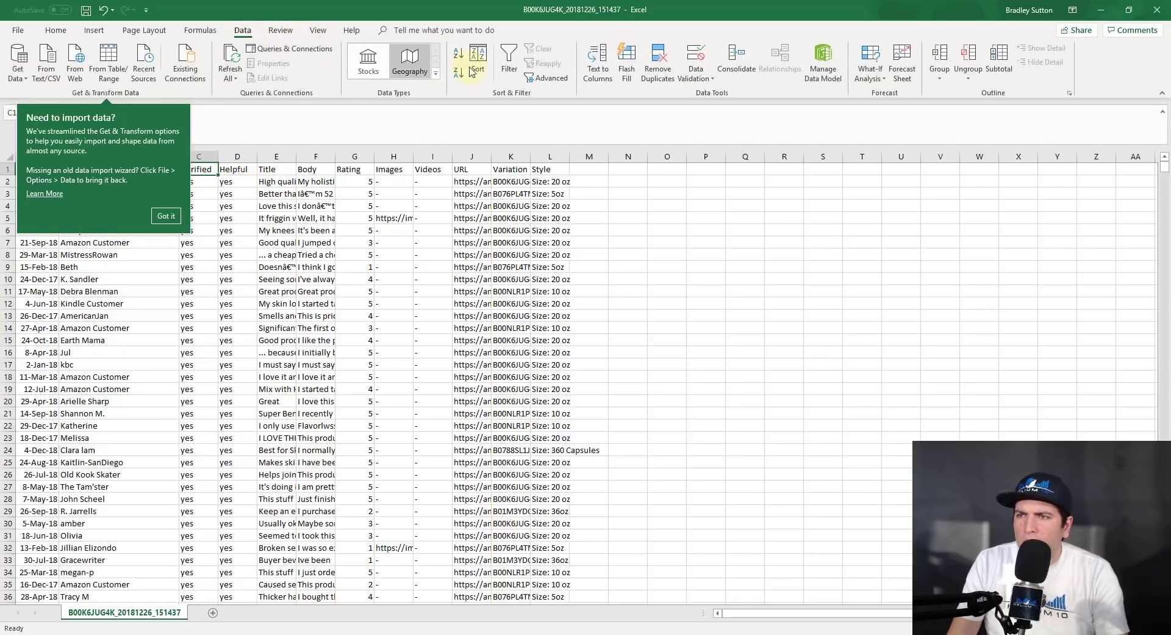
pyautogui.click(504, 69)
pyautogui.click(393, 230)
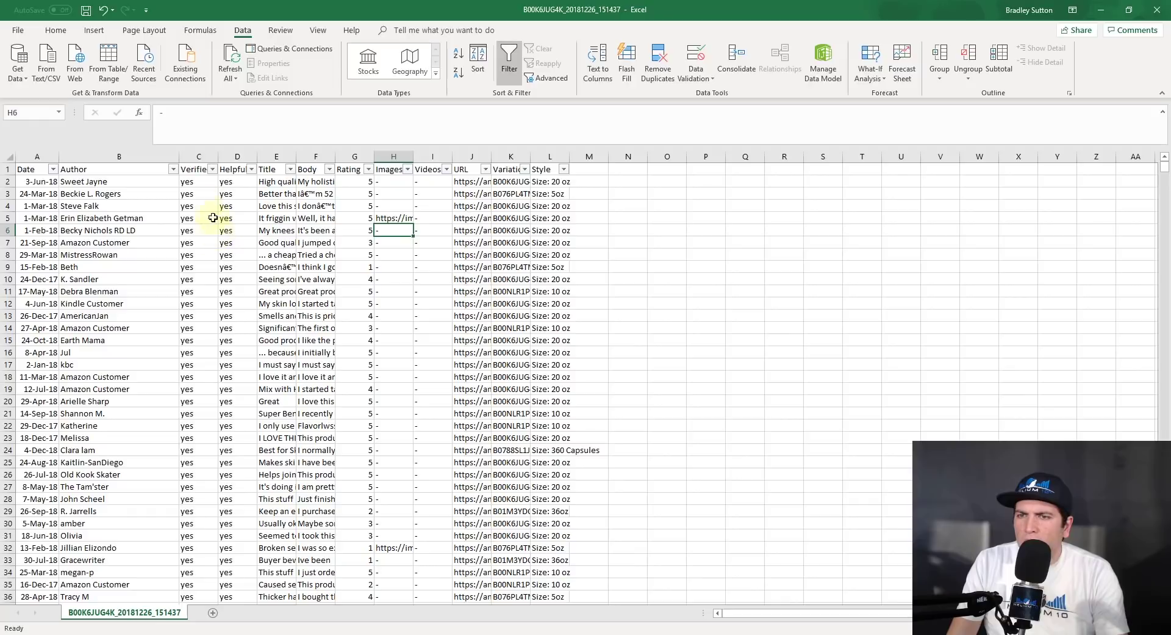
# Step: Inspect the Verified and Rating filters without changes and look over the first reviews' text and images
pyautogui.click(212, 169)
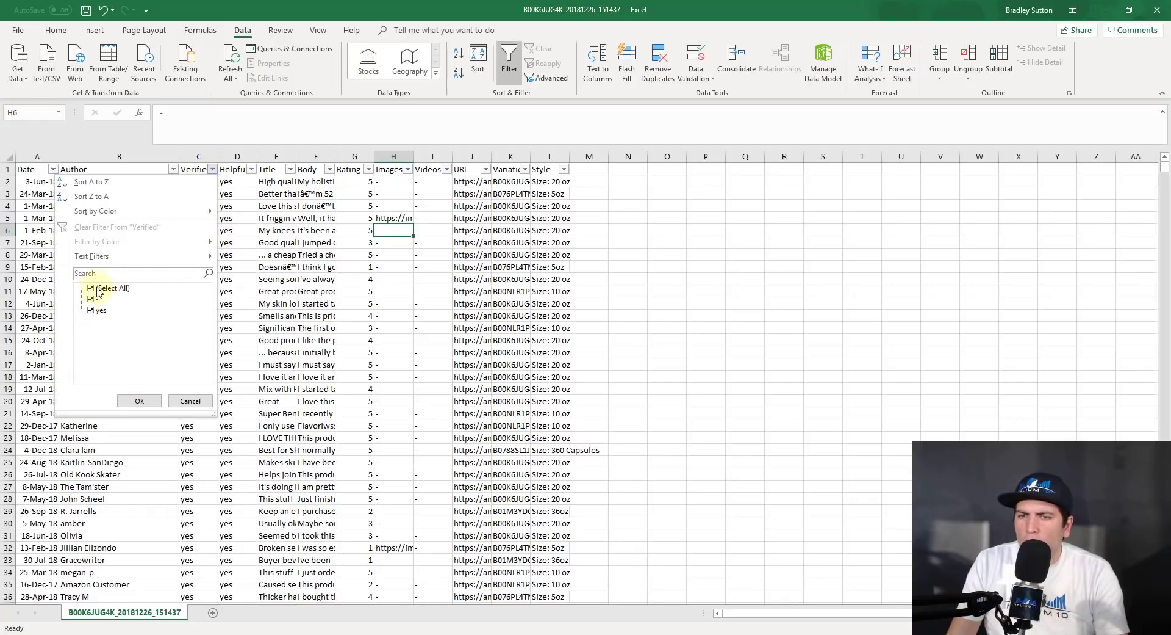
pyautogui.click(189, 400)
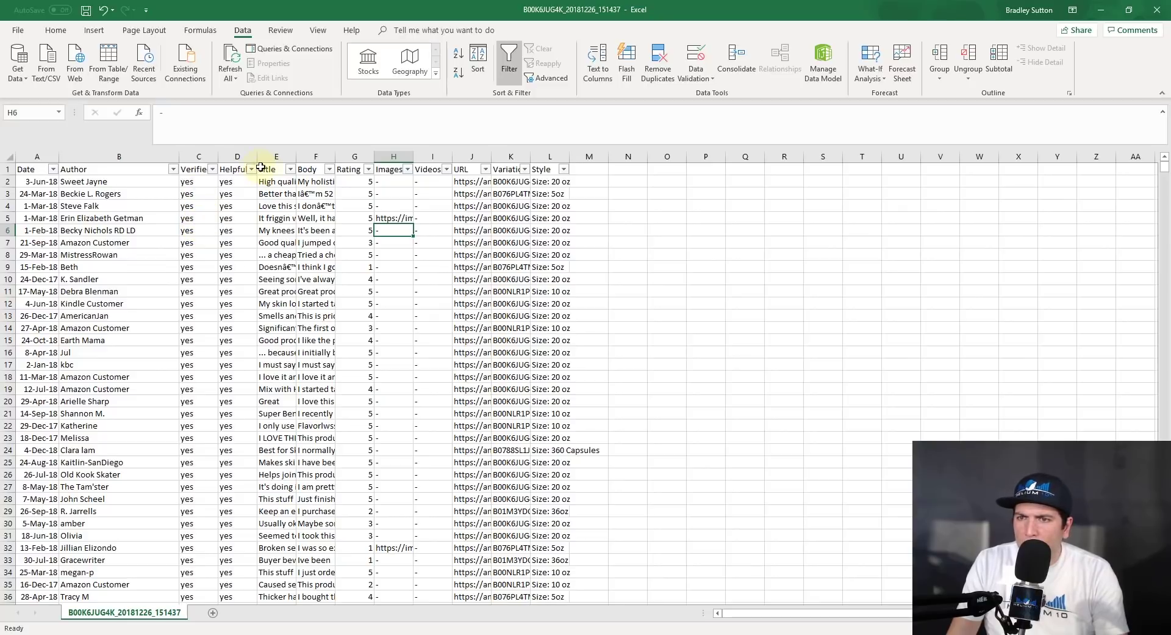
pyautogui.click(313, 181)
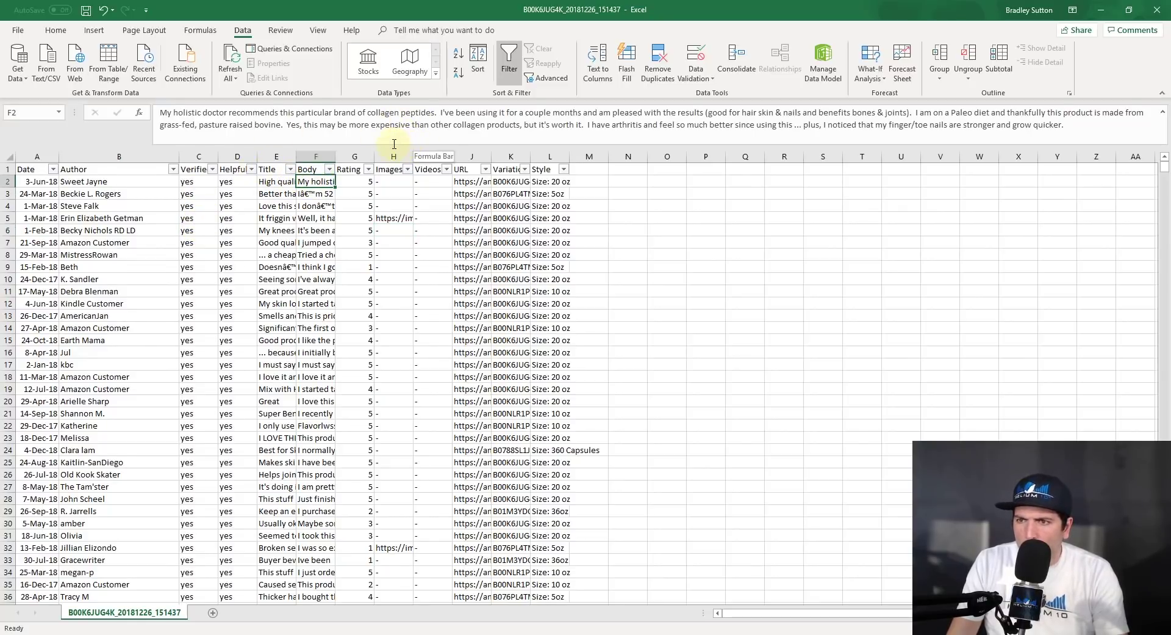
pyautogui.click(369, 173)
pyautogui.click(480, 244)
pyautogui.click(402, 191)
pyautogui.click(392, 218)
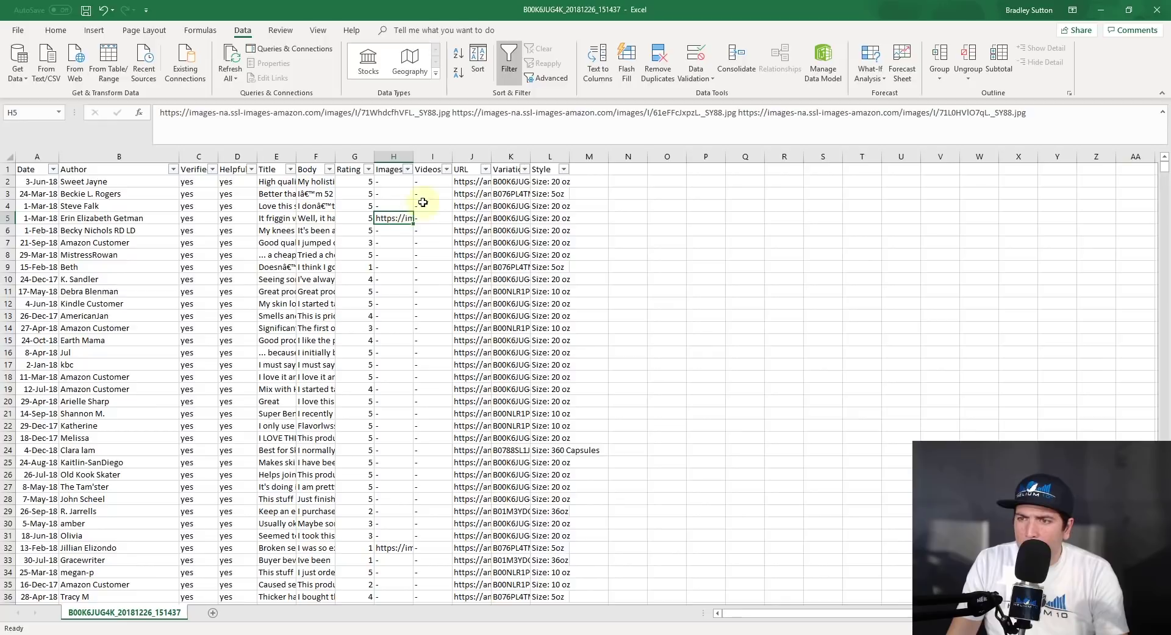
# Step: Select the 1-star review in row 9 and copy its review link from J9
pyautogui.moveTo(433, 179); pyautogui.dragTo(433, 218)
pyautogui.click(438, 268)
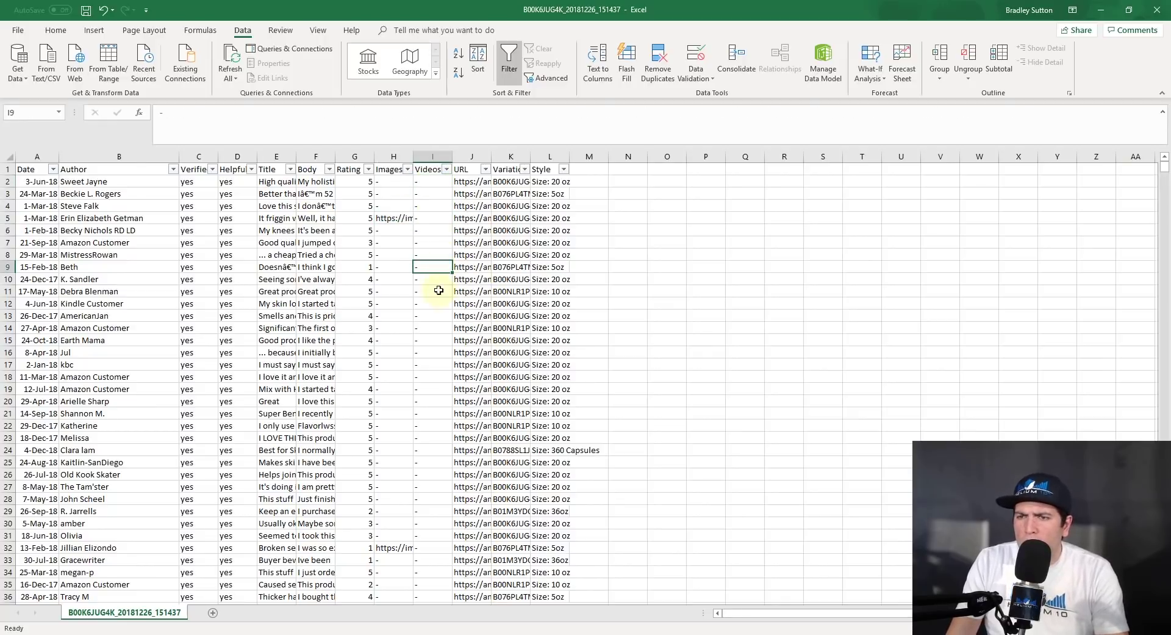
pyautogui.moveTo(127, 270); pyautogui.dragTo(287, 267)
pyautogui.click(458, 267)
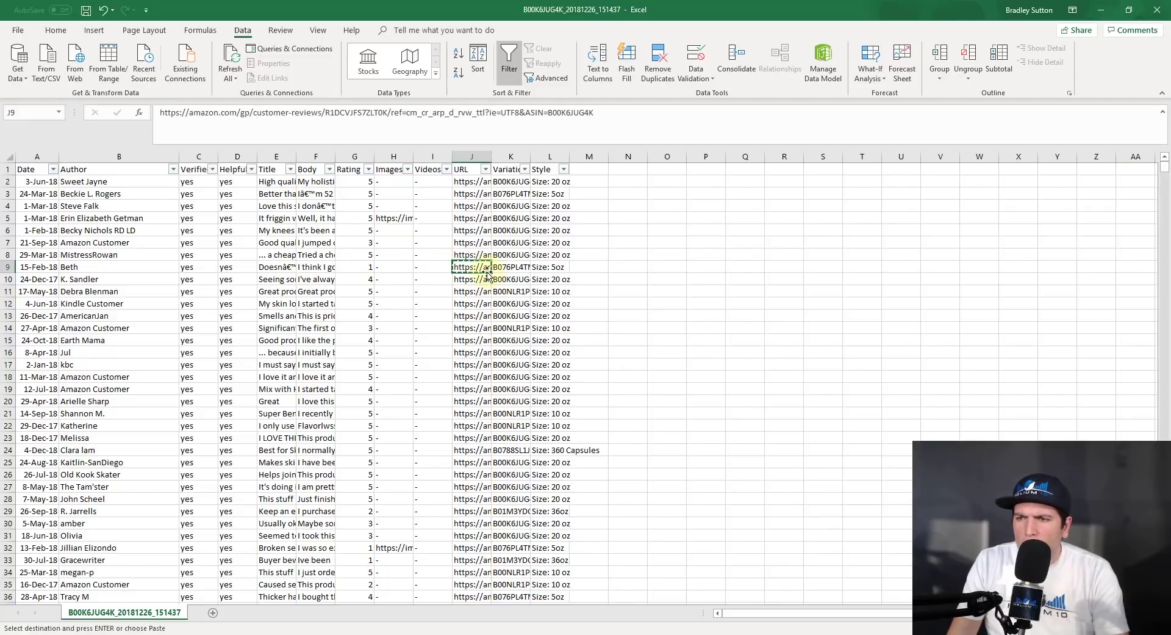
pyautogui.hotkey('alt', 'Tab')
# Step: Open the copied 1-star review link in a new browser tab
pyautogui.click(461, 16)
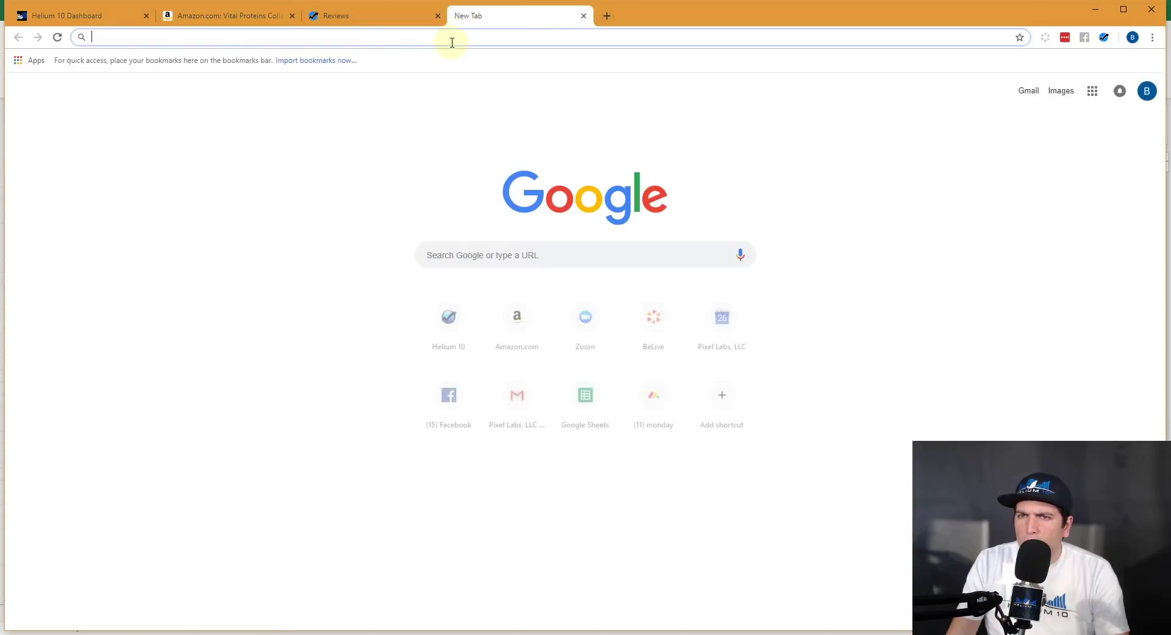
pyautogui.write('https://amazon.com/gp/customer-reviews/R1DCVJFS7ZLT0K/ref=cm_cr_arp_d_rvw_ttl?ie=UTF8&ASIN=B00K6JUG4K')
pyautogui.press('Return')
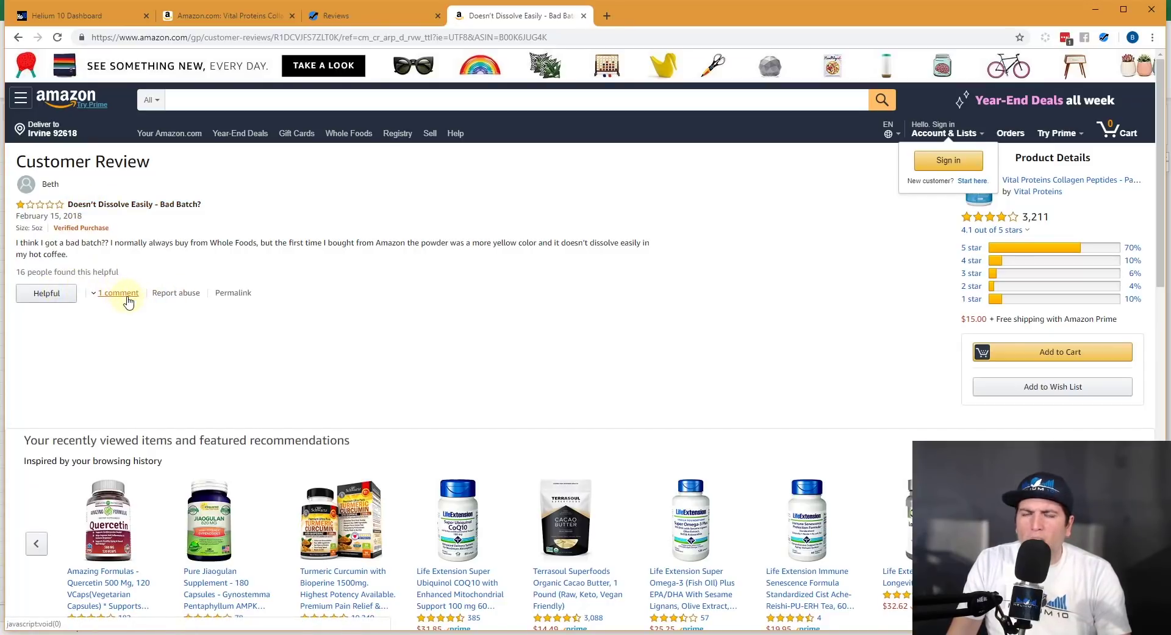
# Step: Check the K3 variation code and Variation filter in Excel, then revisit the product and review tabs
pyautogui.hotkey('alt', 'Tab')
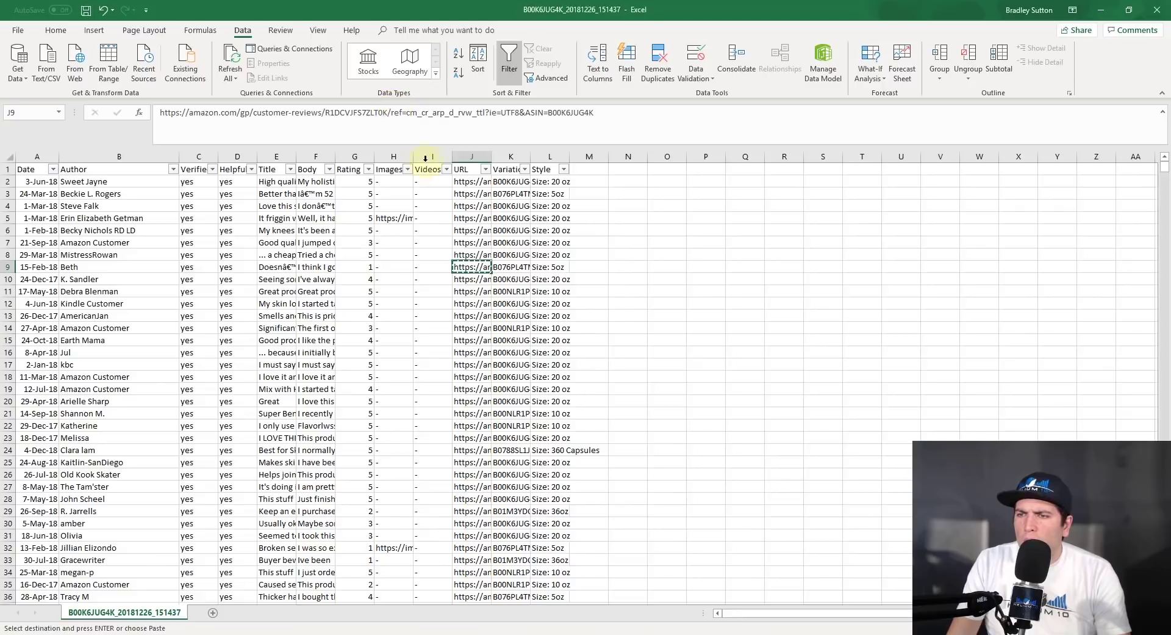
pyautogui.click(513, 193)
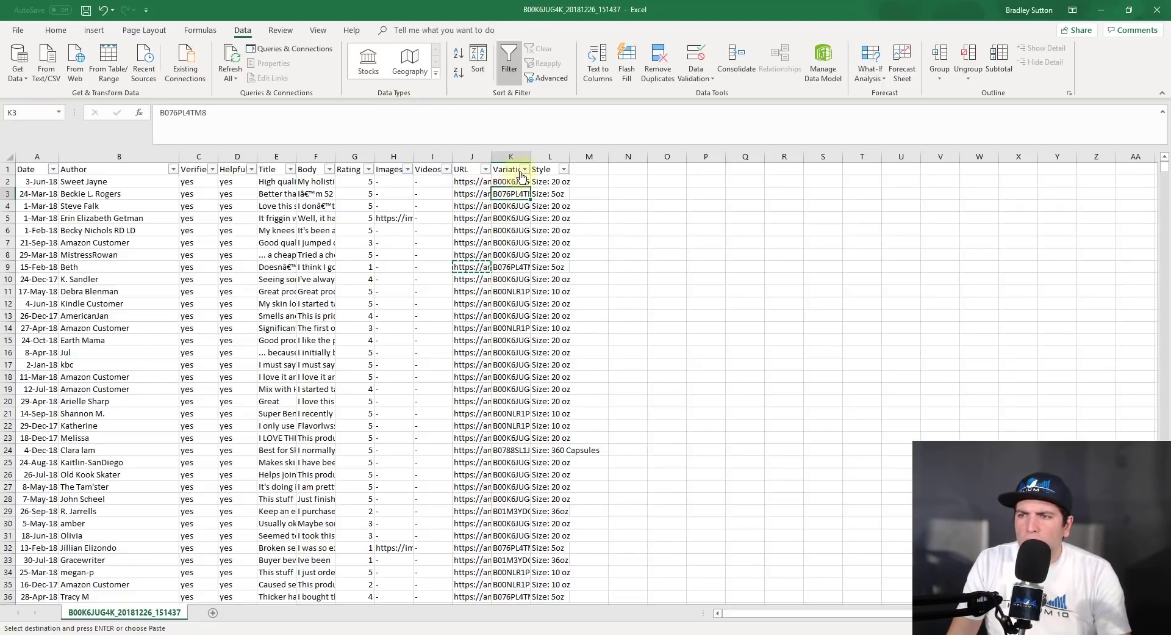
pyautogui.click(524, 169)
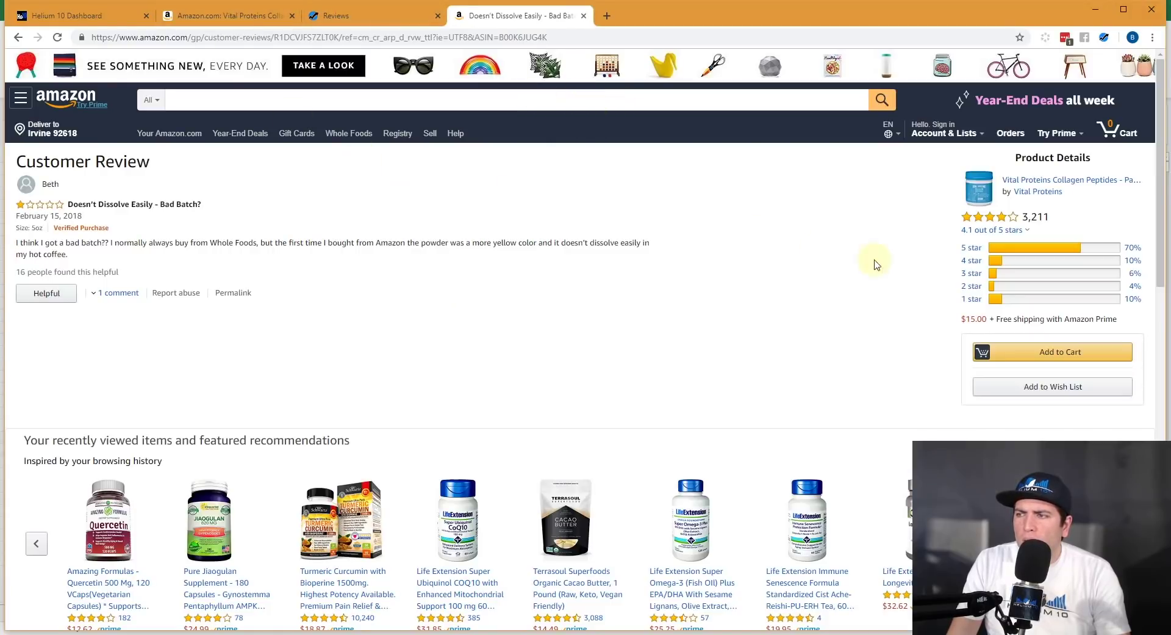
pyautogui.click(256, 15)
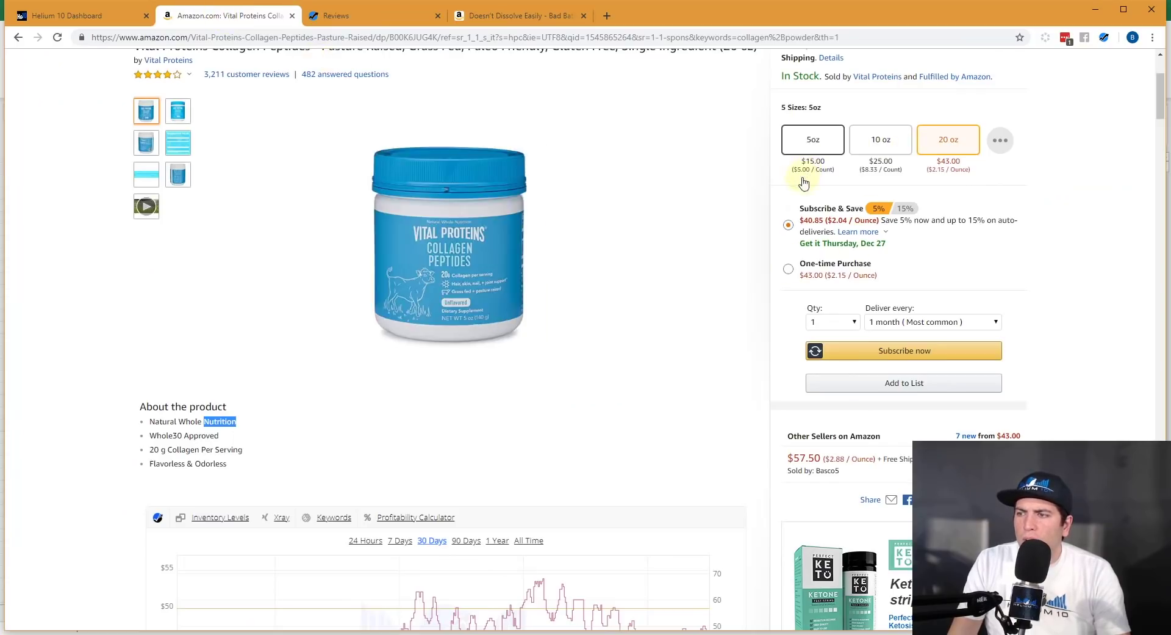
pyautogui.click(467, 17)
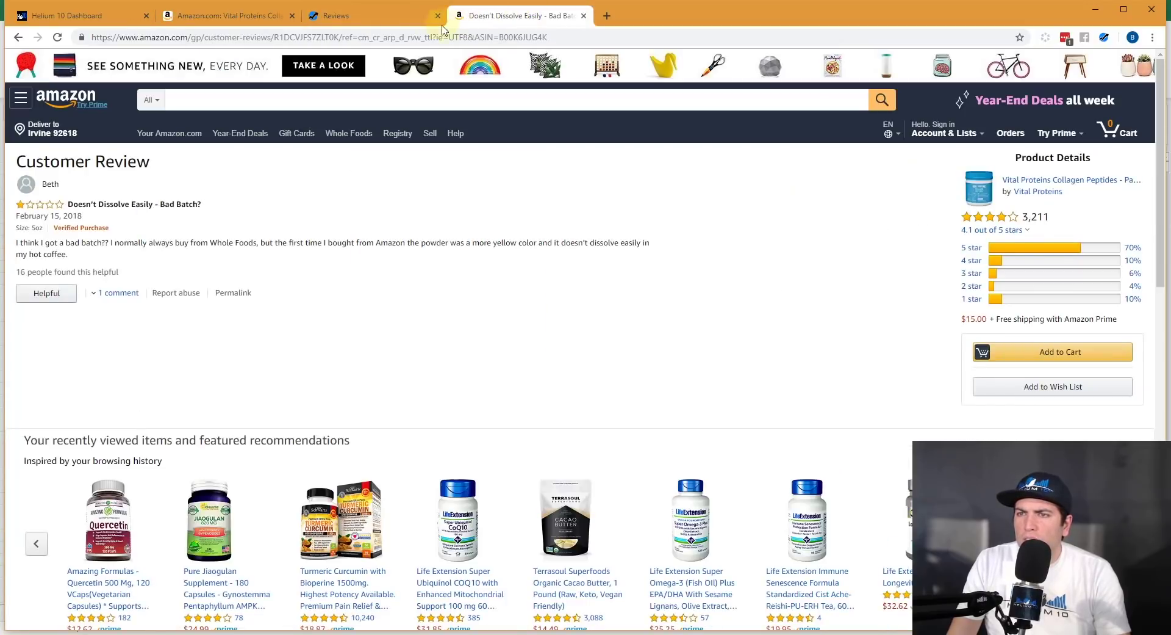
pyautogui.hotkey('alt', 'Tab')
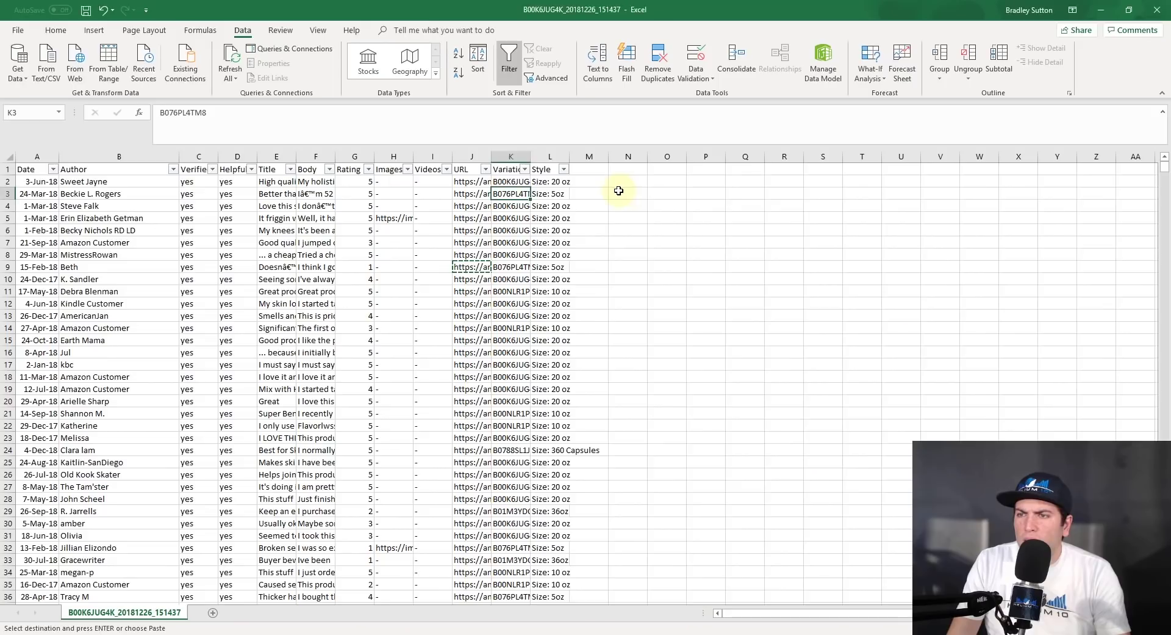
# Step: Open and close the Variation and Style filter dropdowns without changing anything
pyautogui.click(524, 169)
pyautogui.click(564, 171)
pyautogui.click(564, 170)
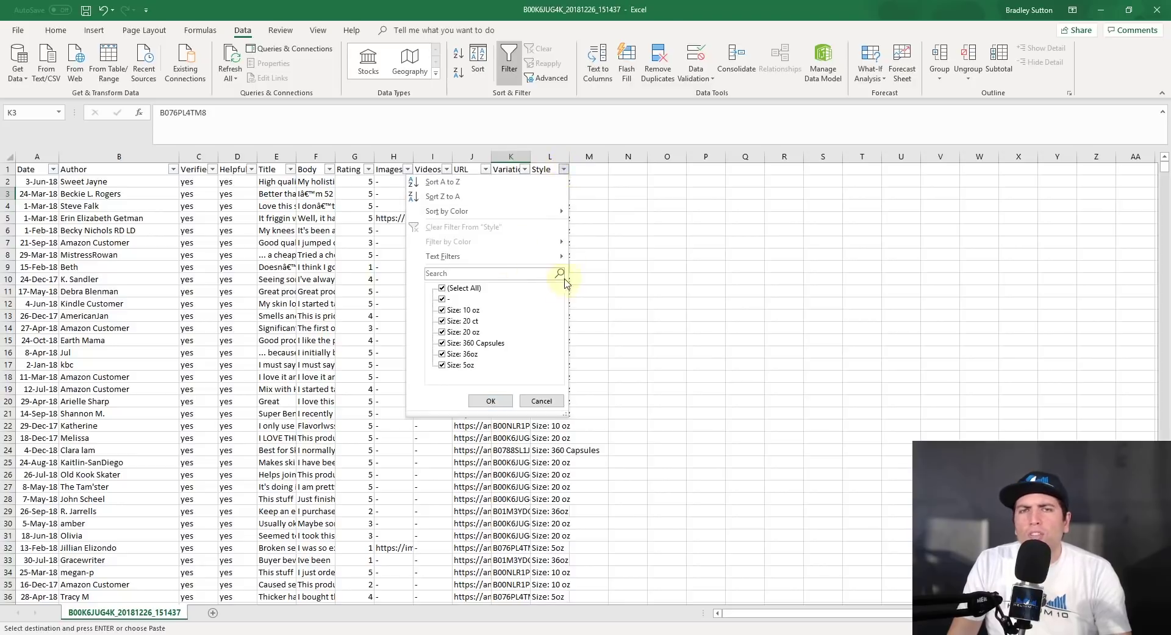
pyautogui.click(606, 259)
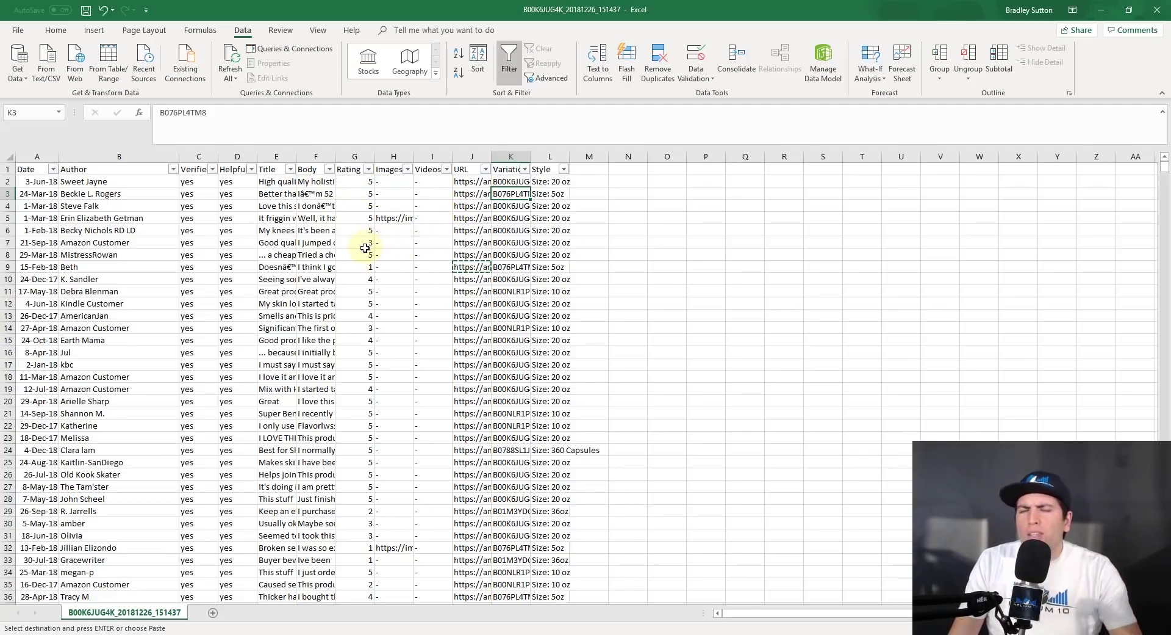
# Step: Read the date, author and title of the row 5 review, then return to the product page
pyautogui.click(49, 221)
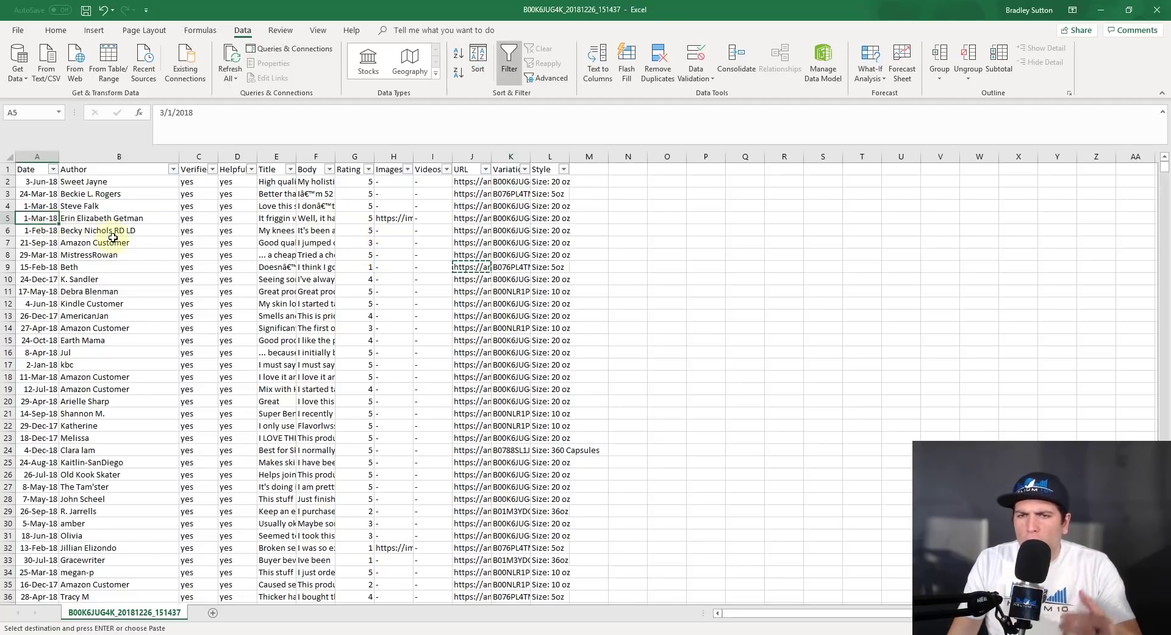
pyautogui.click(96, 219)
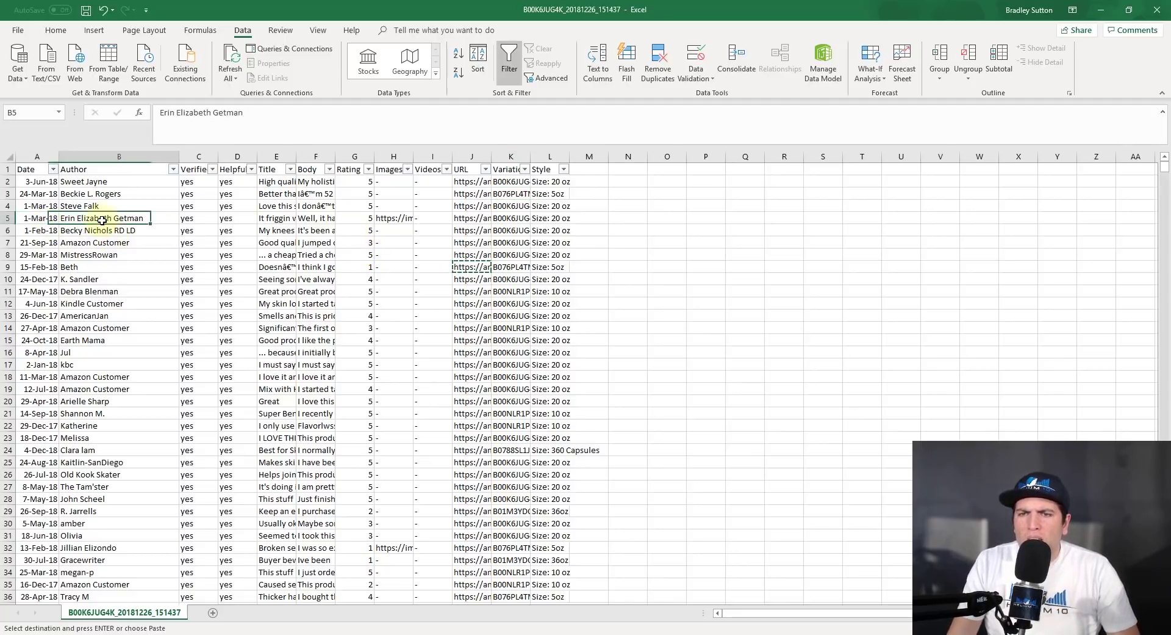
pyautogui.click(281, 220)
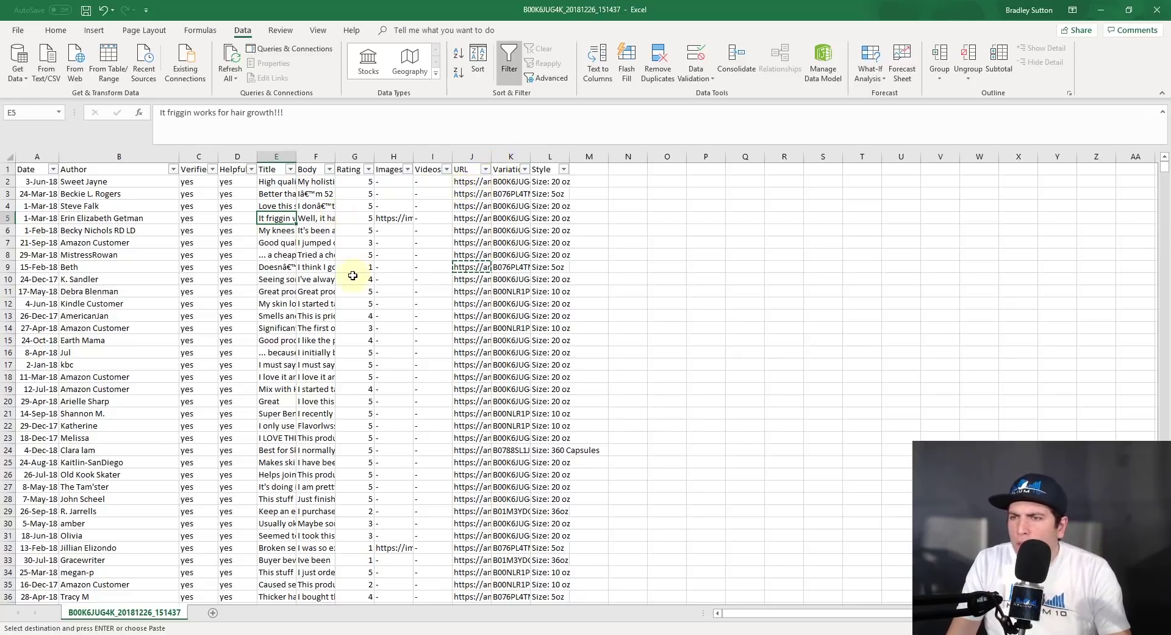
pyautogui.hotkey('alt', 'Tab')
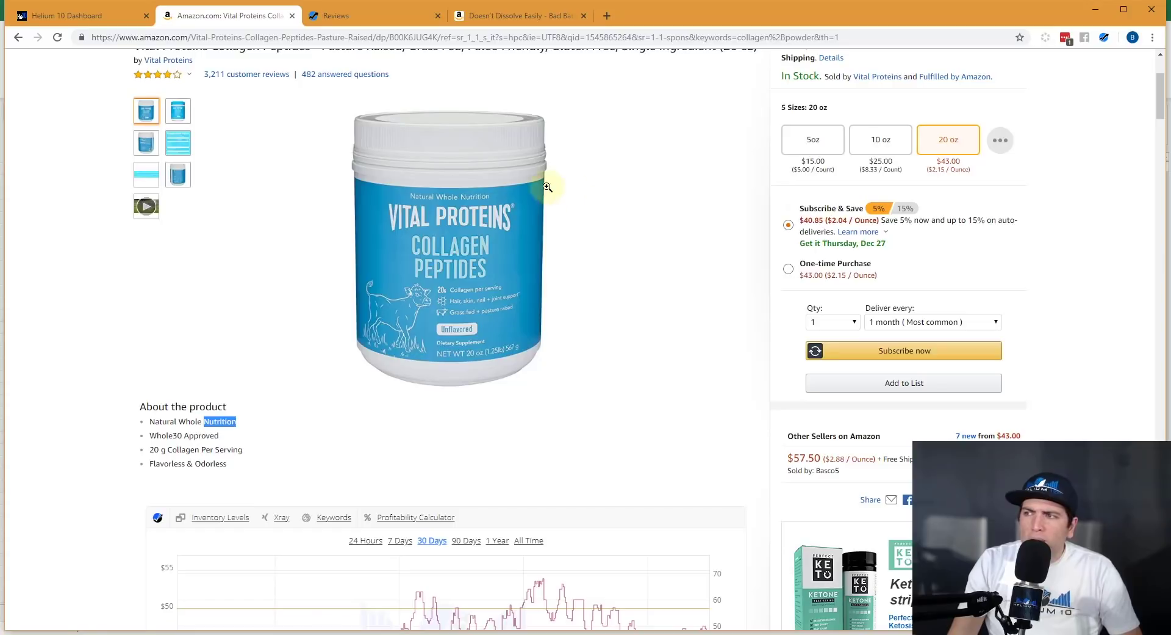
# Step: Open the Helium 10 extension's tool list from the Chrome toolbar
pyautogui.click(1105, 38)
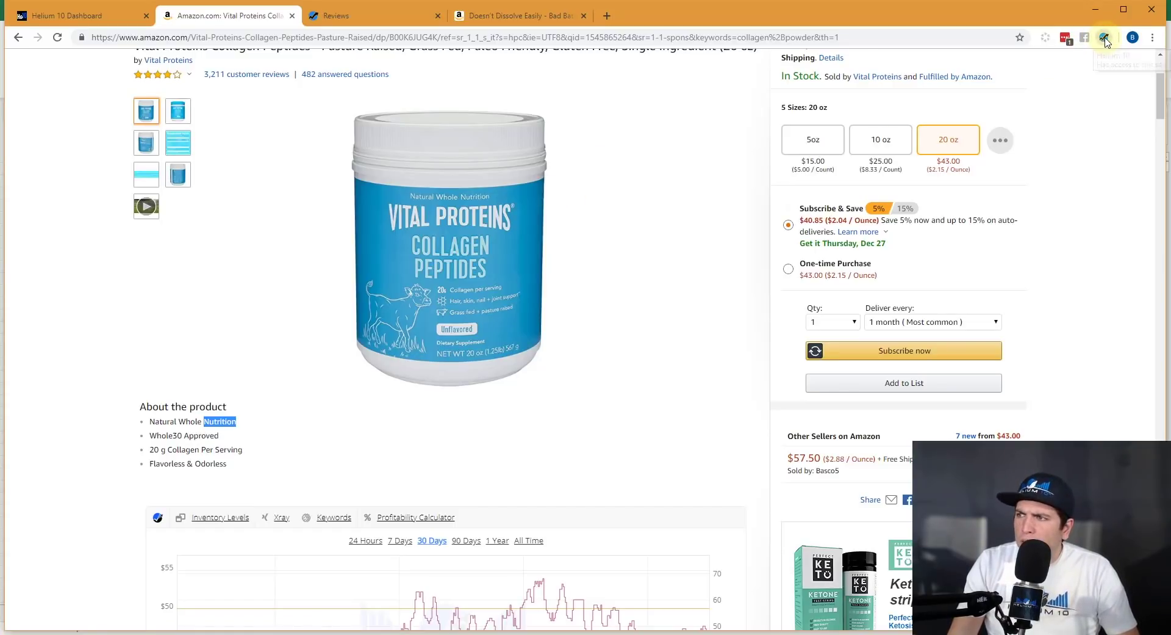